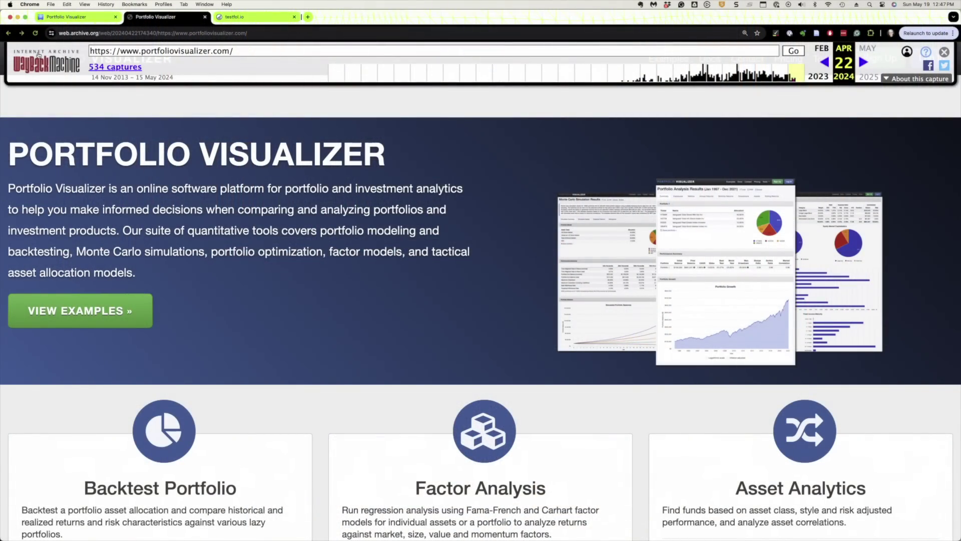
Step: Open the Backtest Asset Allocation tool in the archived Portfolio Visualizer
{"action": "scroll", "coordinate": [242, 241], "scroll_direction": "down", "scroll_amount": 7}
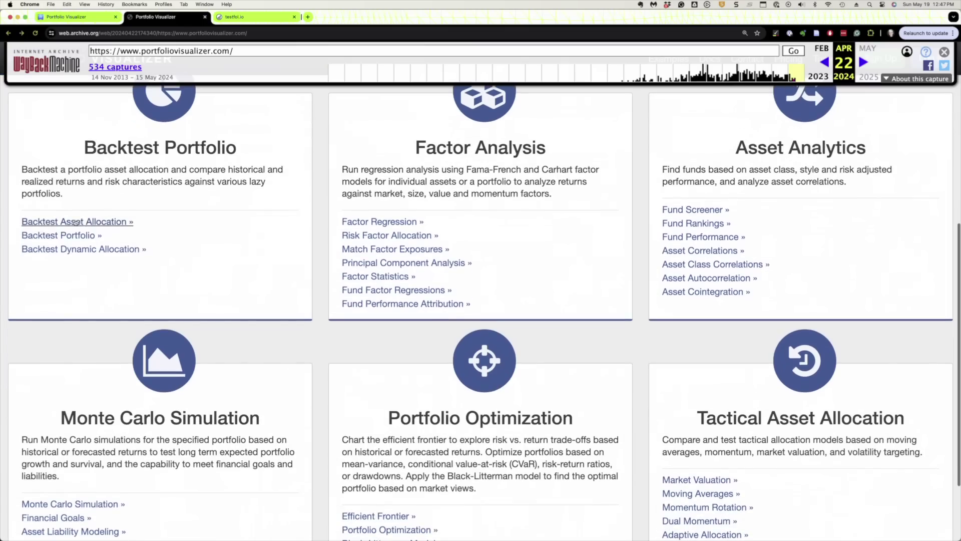
{"action": "left_click", "coordinate": [72, 222]}
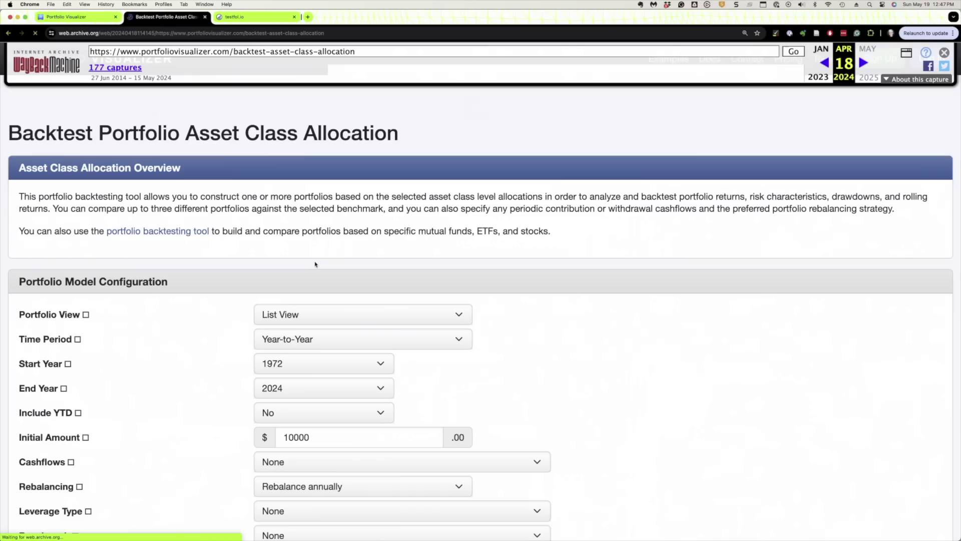
{"action": "scroll", "coordinate": [315, 264], "scroll_direction": "down", "scroll_amount": 3}
{"action": "scroll", "coordinate": [314, 264], "scroll_direction": "down", "scroll_amount": 6}
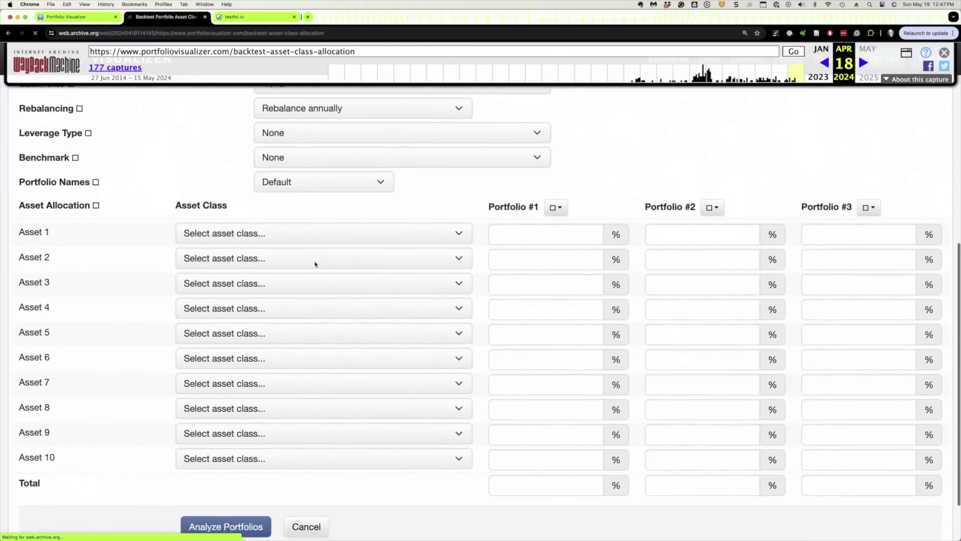
{"action": "scroll", "coordinate": [315, 264], "scroll_direction": "up", "scroll_amount": 2}
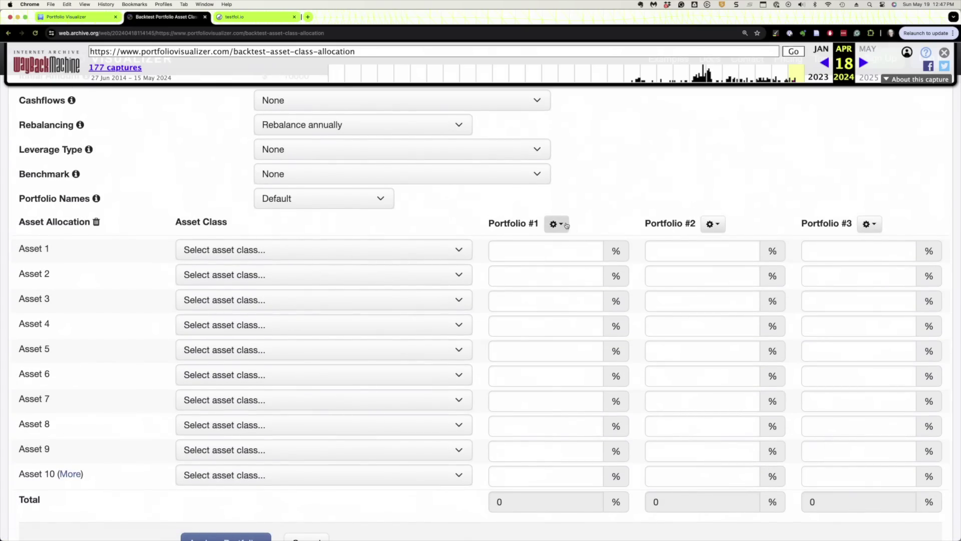
Step: Load the Bogleheads Three Funds preset into Portfolio #1 and run the backtest
{"action": "left_click", "coordinate": [556, 224]}
{"action": "scroll", "coordinate": [565, 288], "scroll_direction": "down", "scroll_amount": 1}
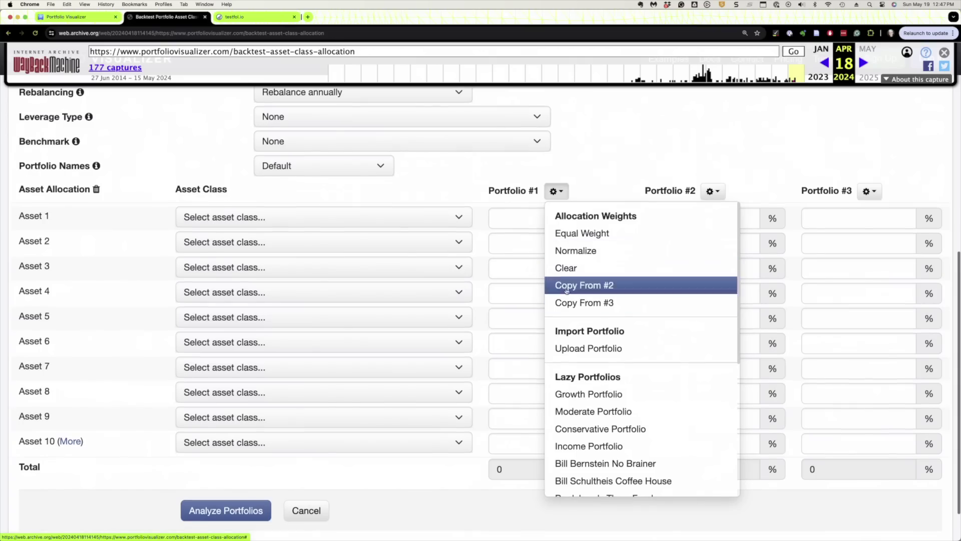
{"action": "scroll", "coordinate": [581, 335], "scroll_direction": "down", "scroll_amount": 3}
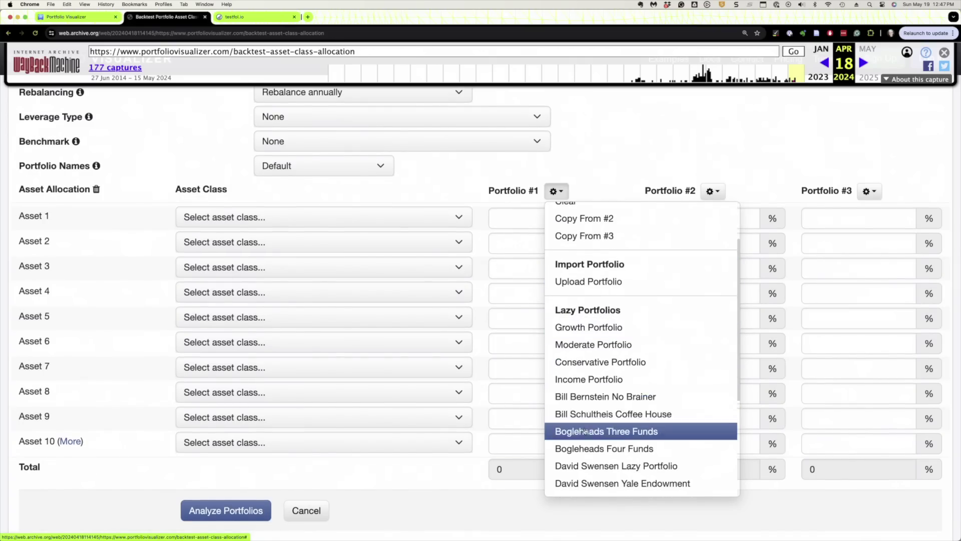
{"action": "left_click", "coordinate": [591, 431]}
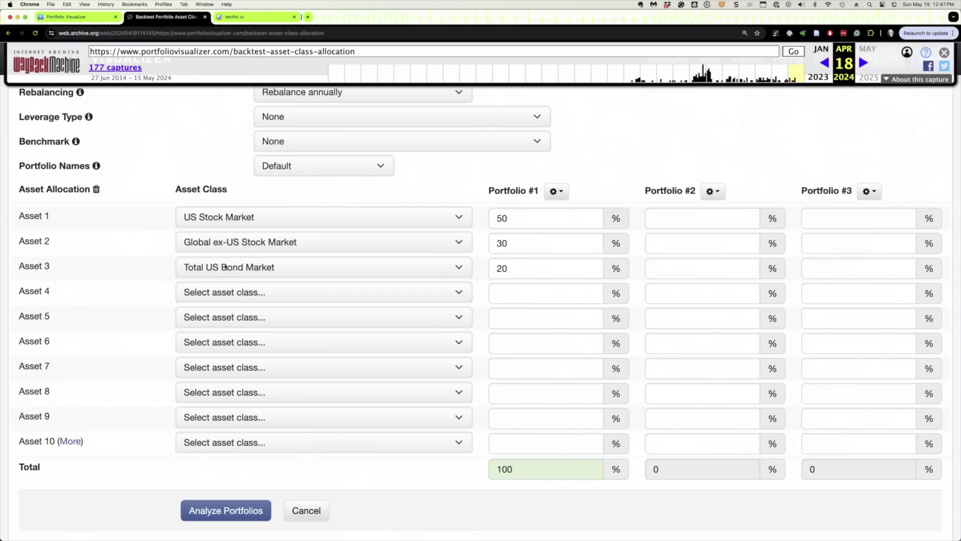
{"action": "left_click", "coordinate": [216, 510]}
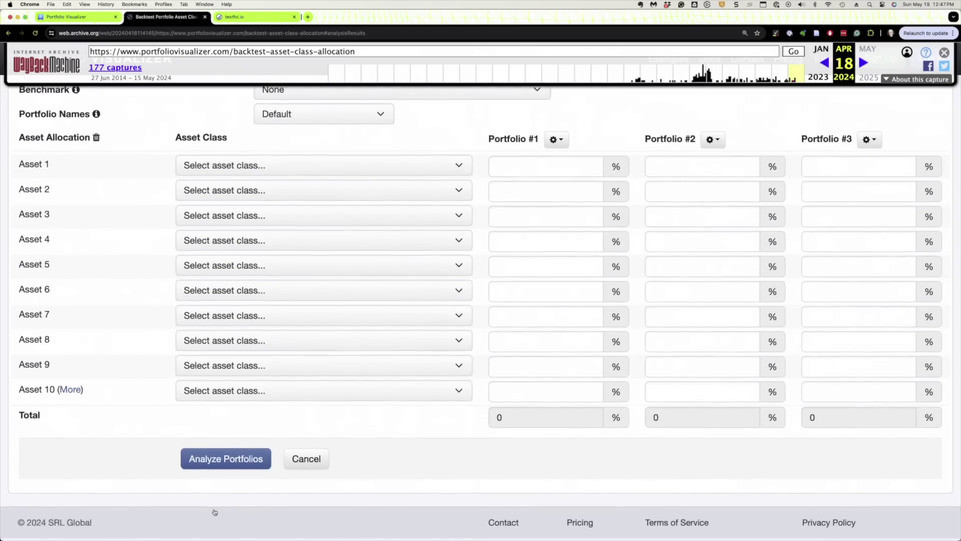
{"action": "scroll", "coordinate": [215, 511], "scroll_direction": "up", "scroll_amount": 15}
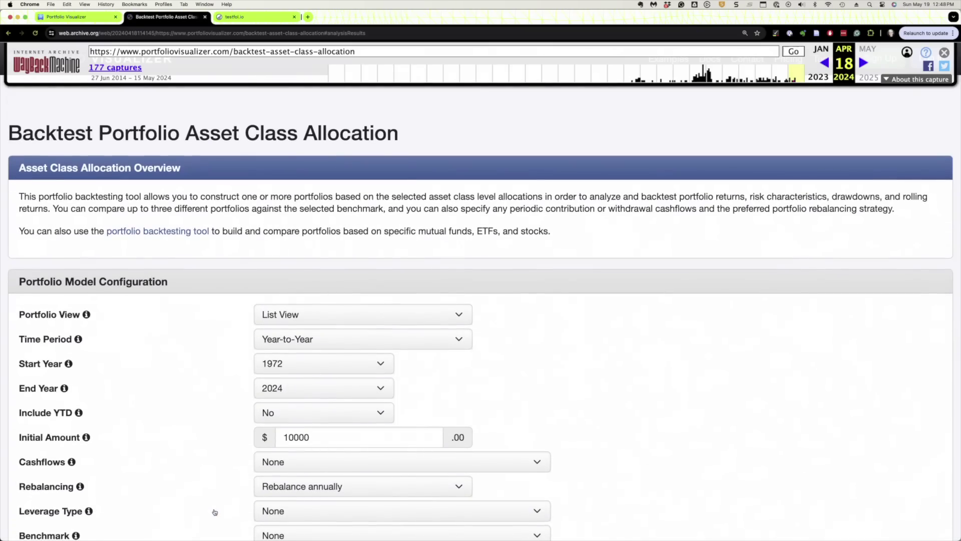
Step: Switch to the live Portfolio Visualizer tab and browse the Top 10 Lazy Portfolios market monitor
{"action": "left_click", "coordinate": [65, 17]}
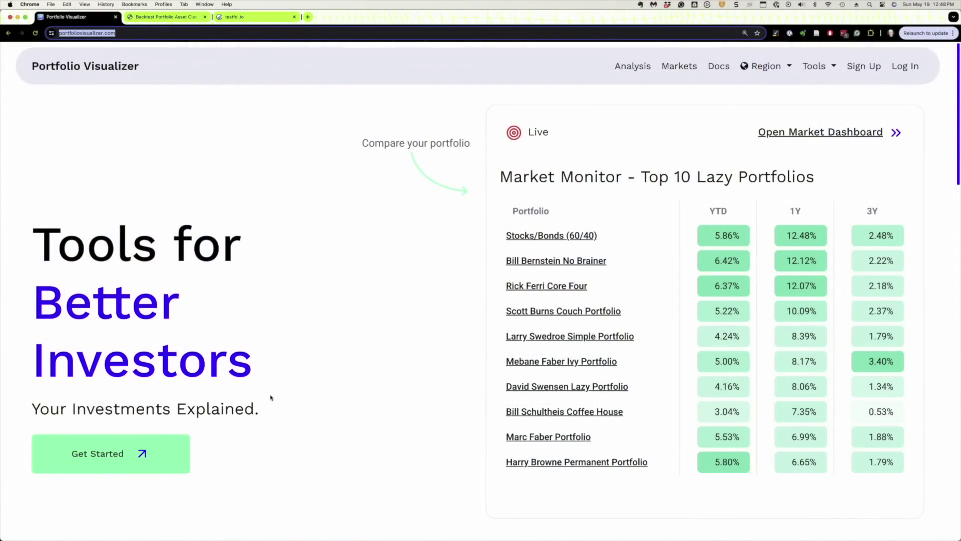
{"action": "scroll", "coordinate": [271, 398], "scroll_direction": "down", "scroll_amount": 8}
{"action": "scroll", "coordinate": [270, 397], "scroll_direction": "up", "scroll_amount": 8}
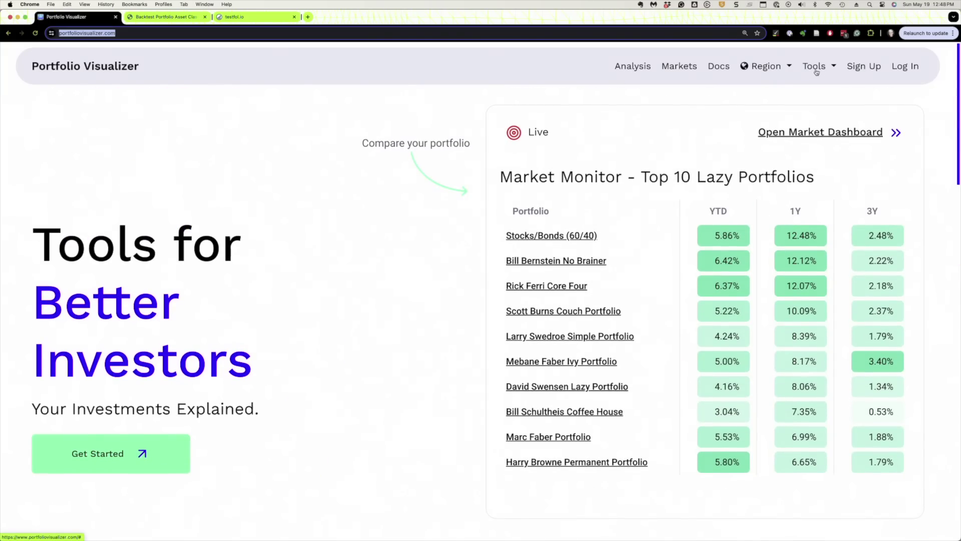
Step: Browse the Analysis page's tool groups and expand the Tools list in the navigation bar
{"action": "left_click", "coordinate": [625, 67]}
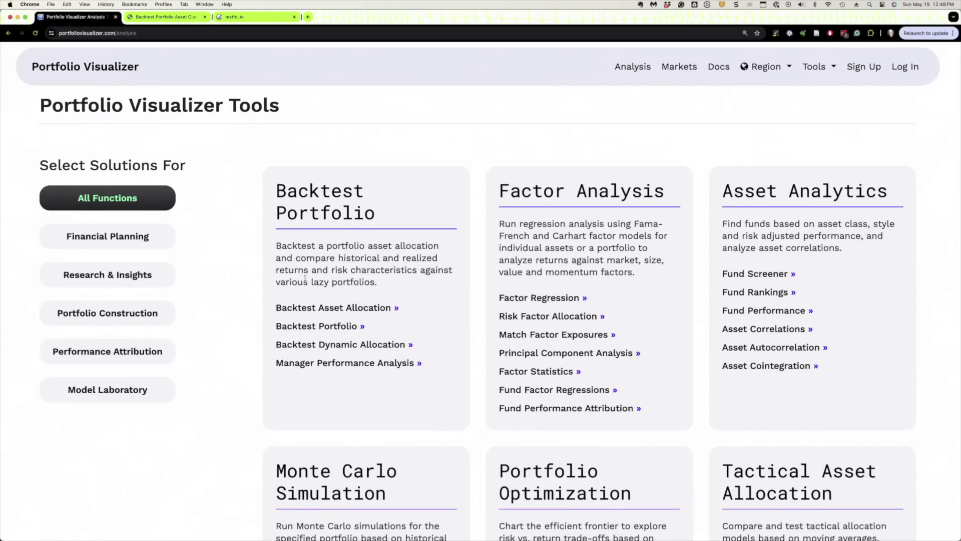
{"action": "scroll", "coordinate": [305, 278], "scroll_direction": "down", "scroll_amount": 2}
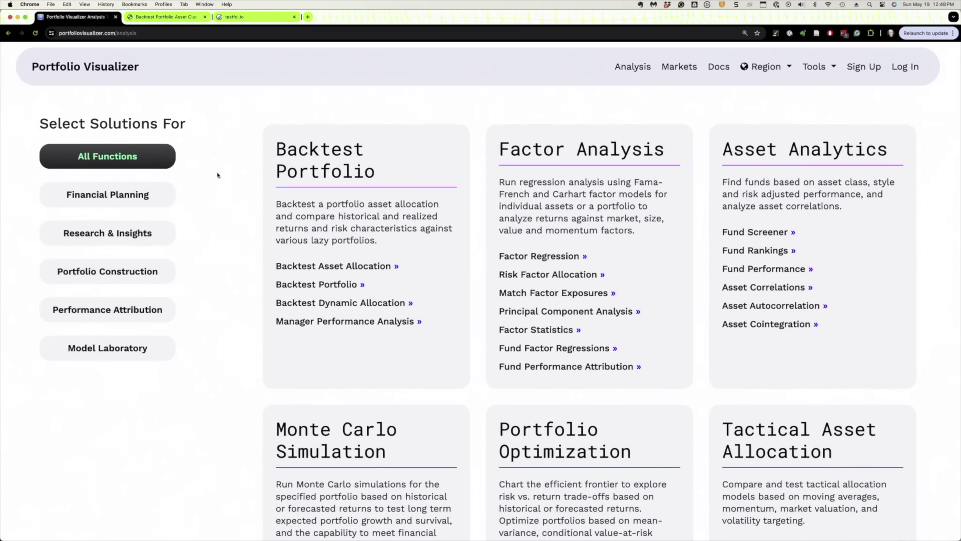
{"action": "scroll", "coordinate": [423, 280], "scroll_direction": "down", "scroll_amount": 2}
{"action": "scroll", "coordinate": [423, 279], "scroll_direction": "down", "scroll_amount": 2}
{"action": "scroll", "coordinate": [423, 279], "scroll_direction": "down", "scroll_amount": 3}
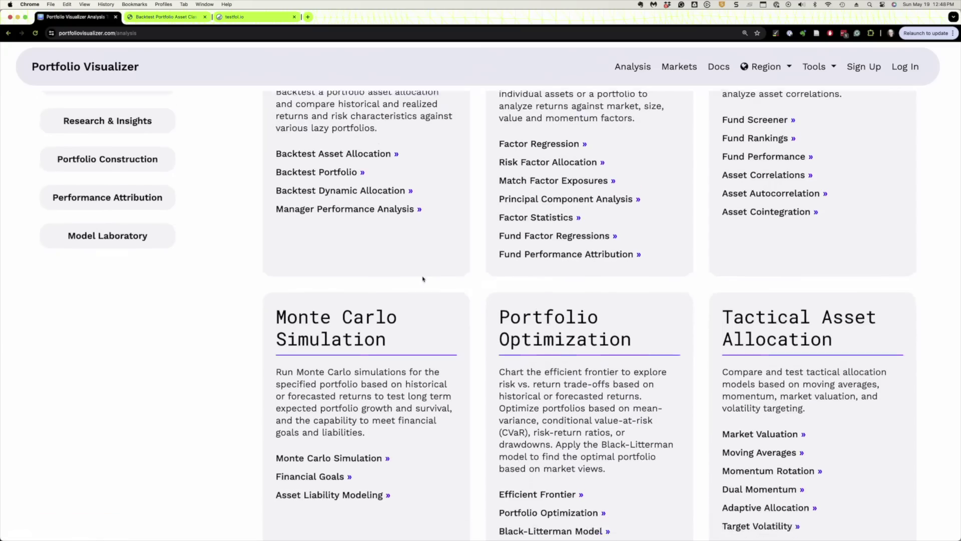
{"action": "scroll", "coordinate": [423, 279], "scroll_direction": "up", "scroll_amount": 5}
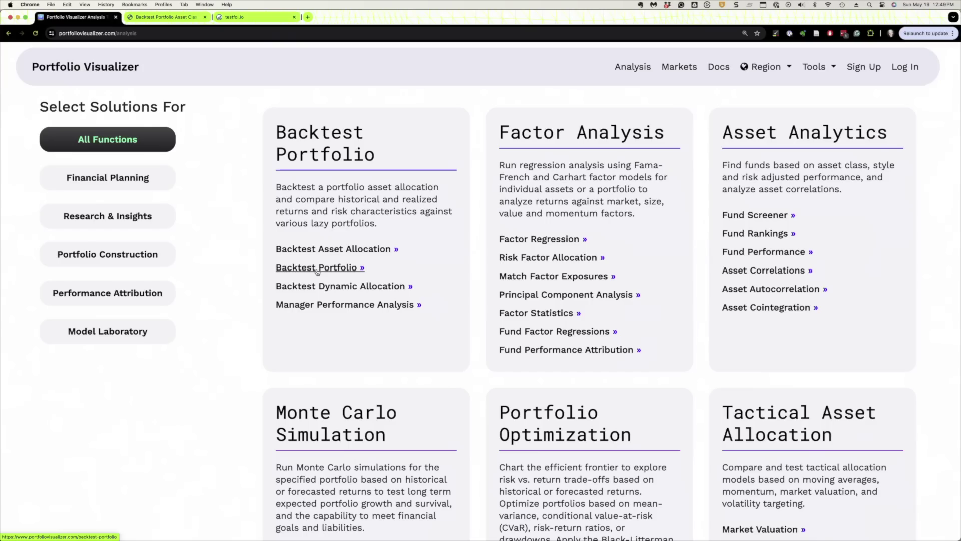
{"action": "left_click", "coordinate": [831, 69]}
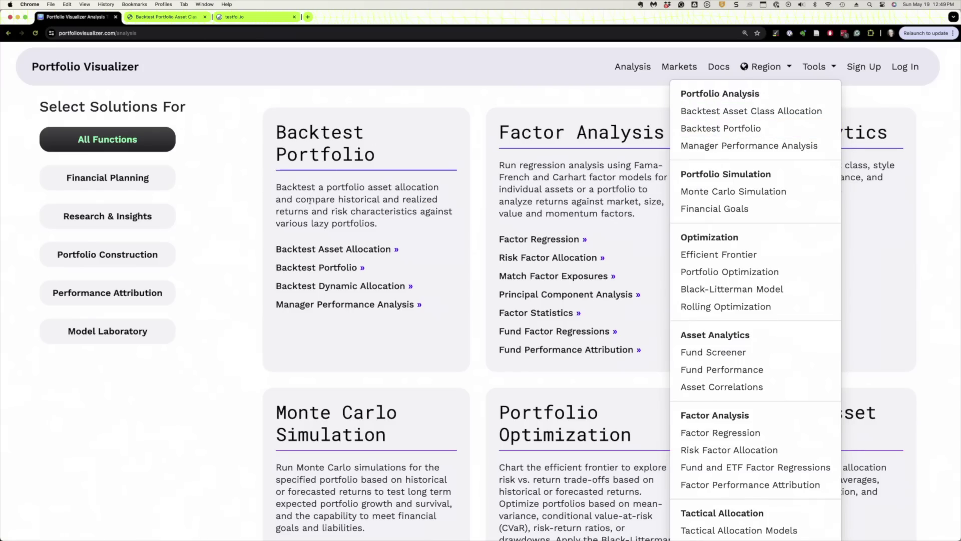
Step: Run the example 60/40 versus four-asset REIT comparison as a full backtest, Jan 1994–Apr 2024
{"action": "left_click", "coordinate": [329, 250]}
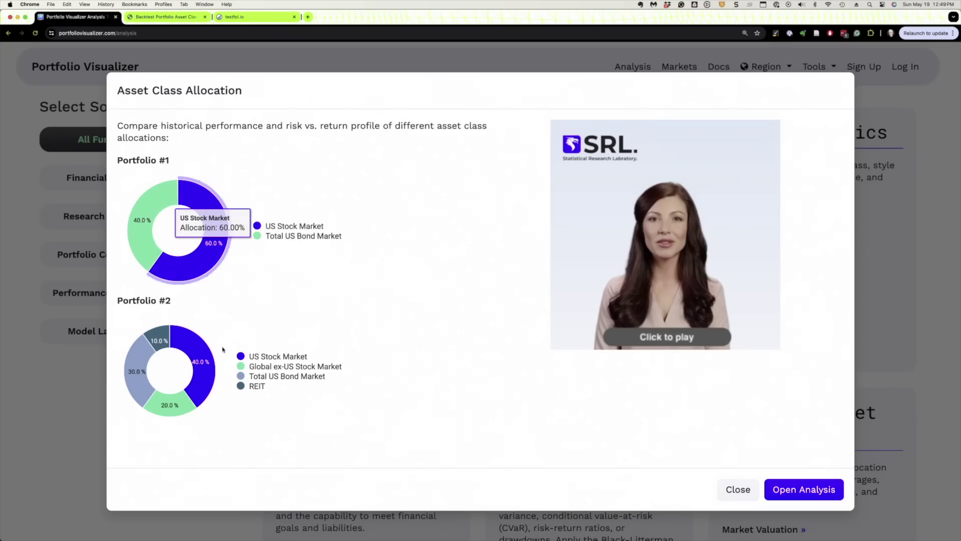
{"action": "mouse_move", "coordinate": [164, 335]}
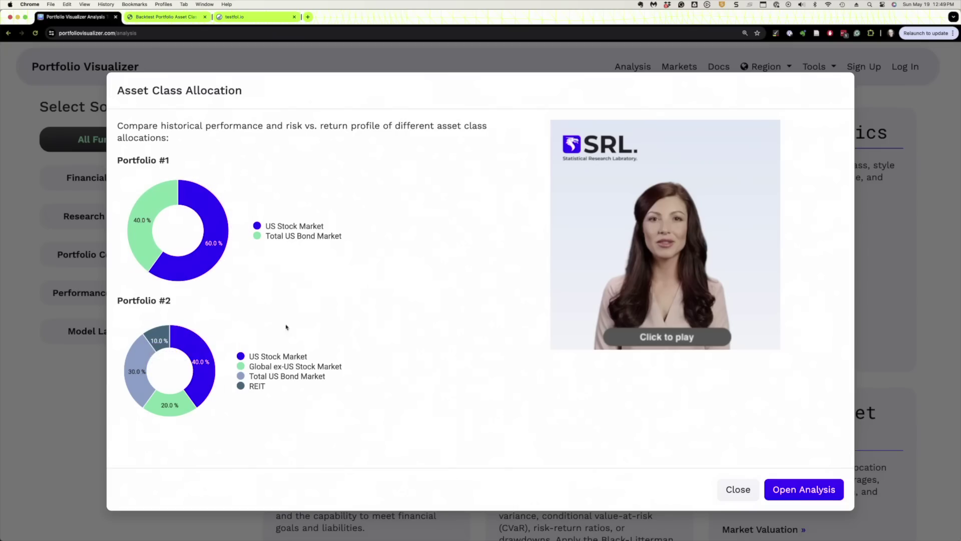
{"action": "left_click", "coordinate": [796, 493]}
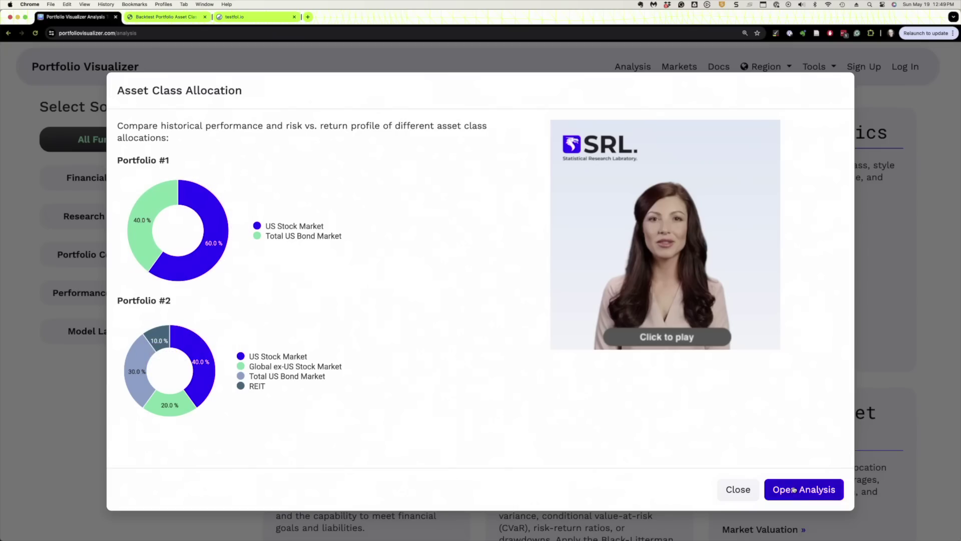
{"action": "scroll", "coordinate": [281, 190], "scroll_direction": "down", "scroll_amount": 5}
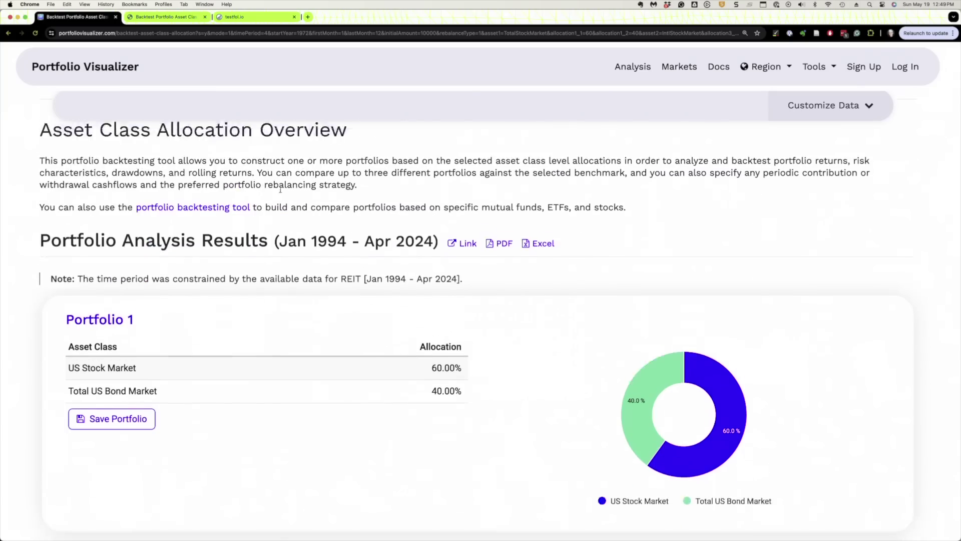
{"action": "scroll", "coordinate": [280, 191], "scroll_direction": "up", "scroll_amount": 5}
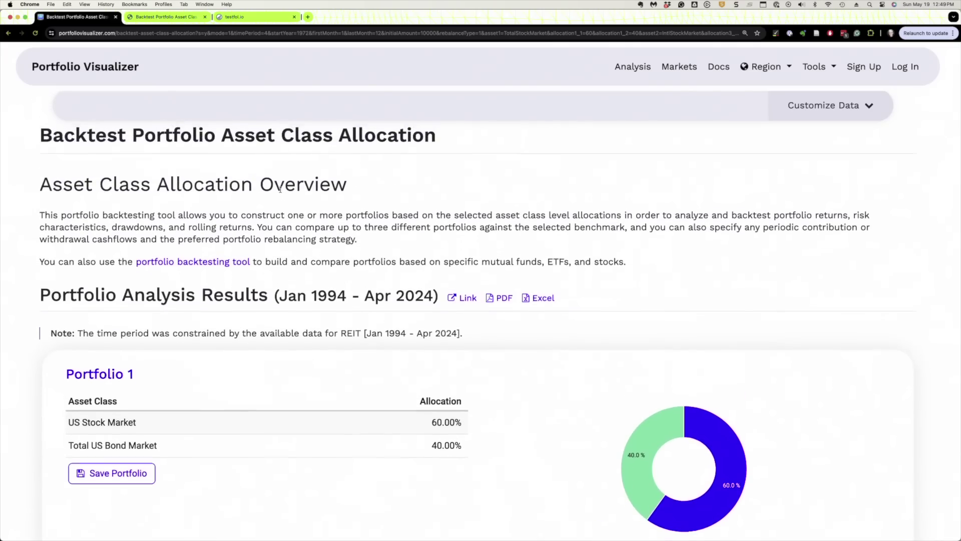
{"action": "scroll", "coordinate": [280, 190], "scroll_direction": "down", "scroll_amount": 7}
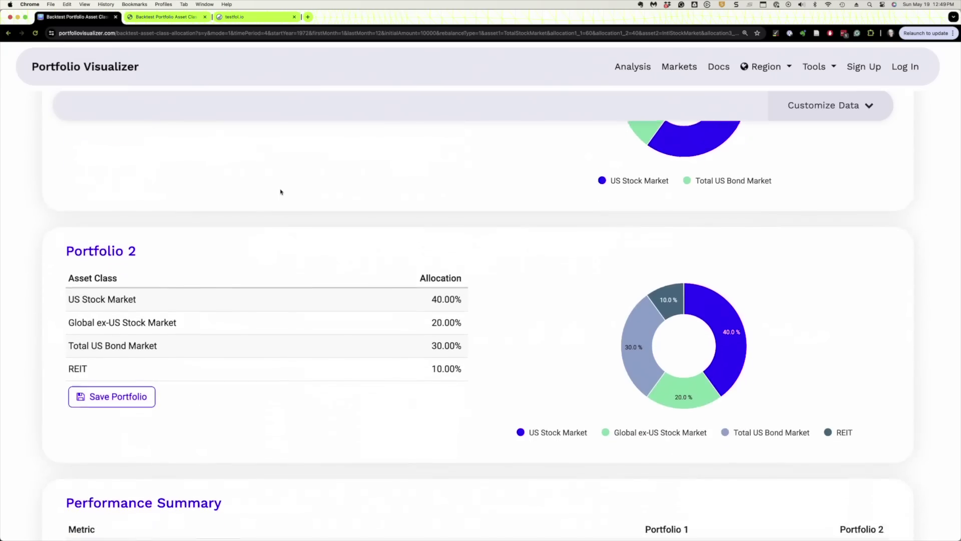
{"action": "scroll", "coordinate": [280, 192], "scroll_direction": "up", "scroll_amount": 7}
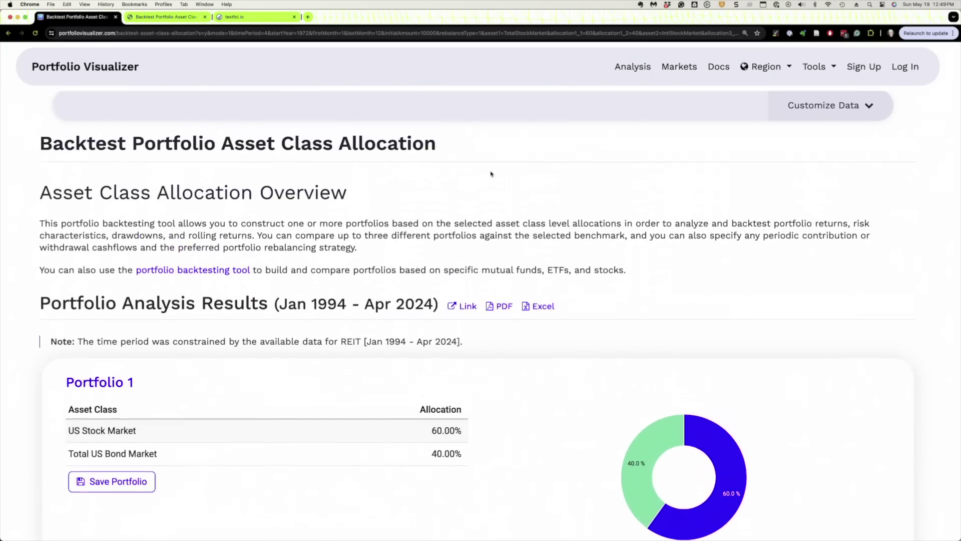
Step: Expand the portfolio configuration and clear all of Portfolio #2's weights
{"action": "left_click", "coordinate": [868, 108]}
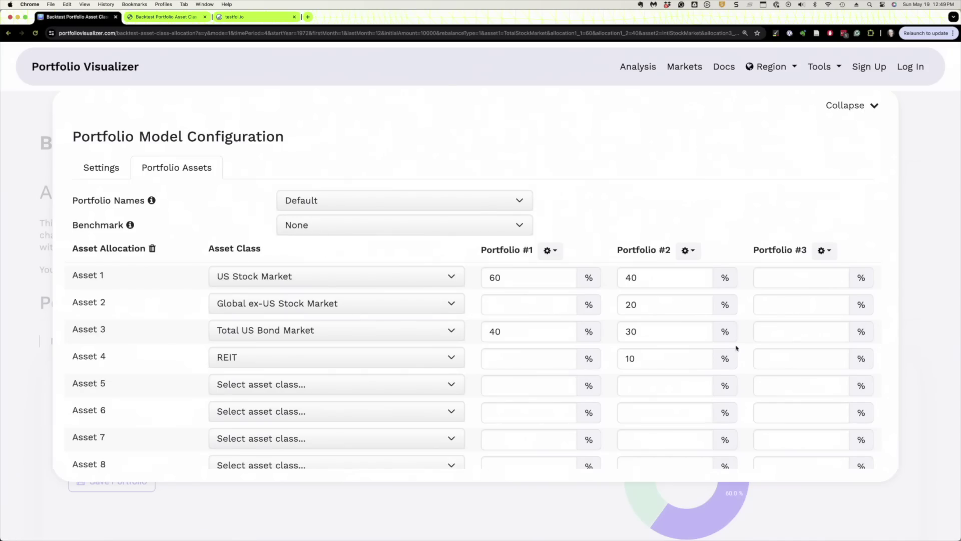
{"action": "left_click", "coordinate": [687, 249]}
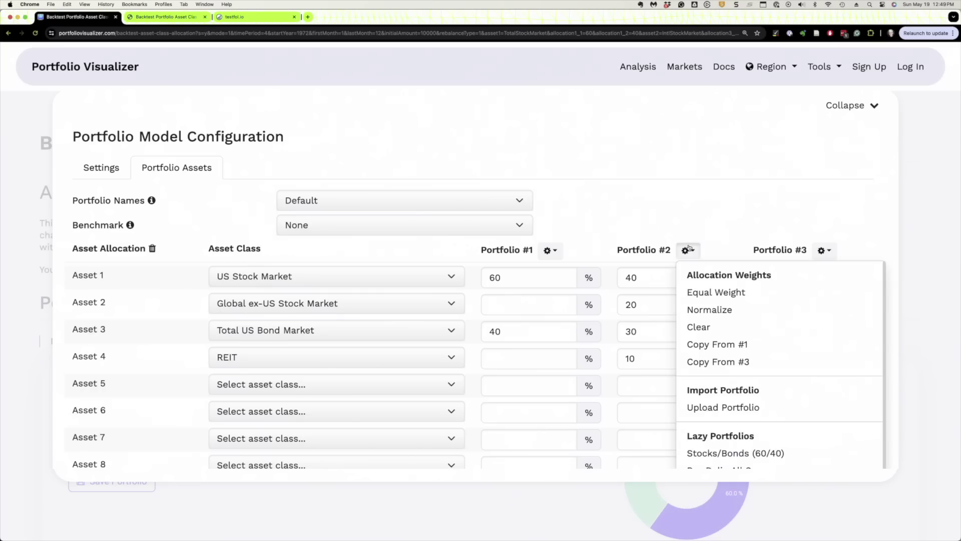
{"action": "left_click", "coordinate": [698, 327]}
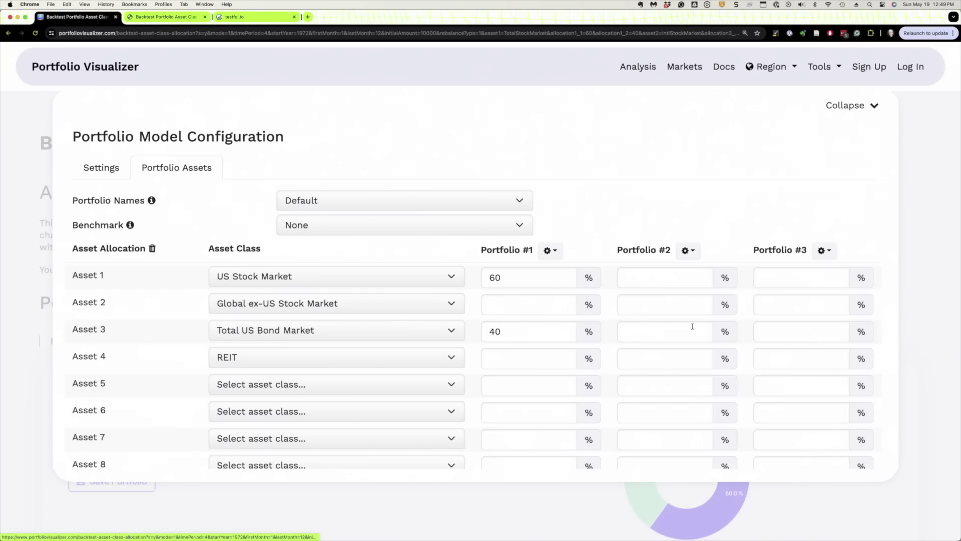
Step: Set Portfolio #1 to 40% US Stock Market, 20% Global ex-US, 40% bonds and analyze
{"action": "left_click", "coordinate": [259, 277]}
{"action": "left_click", "coordinate": [258, 277]}
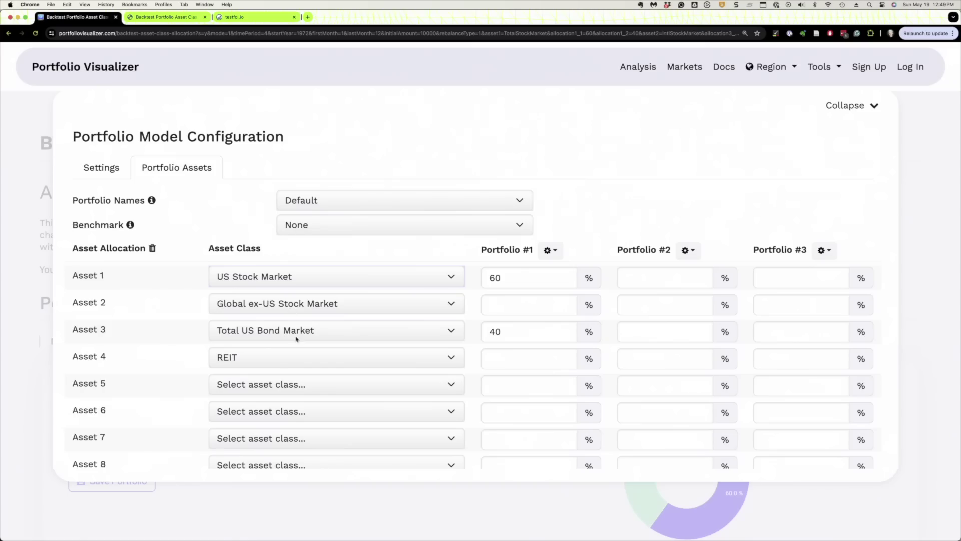
{"action": "left_click", "coordinate": [494, 304]}
{"action": "type", "text": "20"}
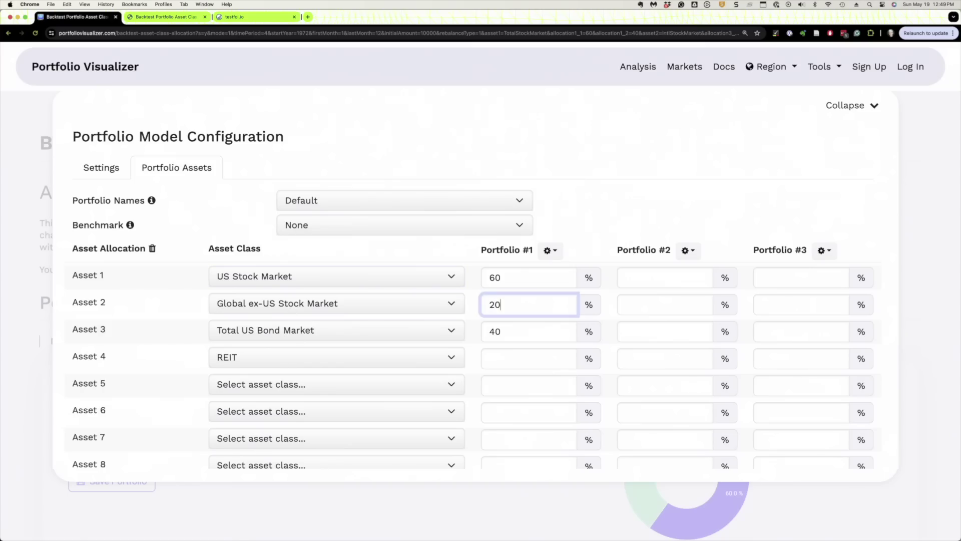
{"action": "double_click", "coordinate": [489, 277]}
{"action": "type", "text": "40"}
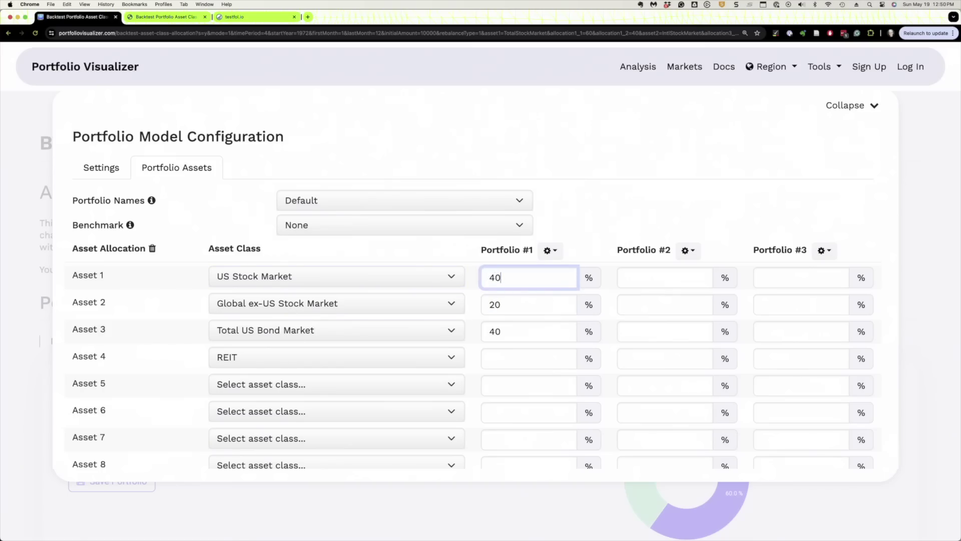
{"action": "left_click", "coordinate": [433, 253]}
{"action": "scroll", "coordinate": [433, 252], "scroll_direction": "down", "scroll_amount": 3}
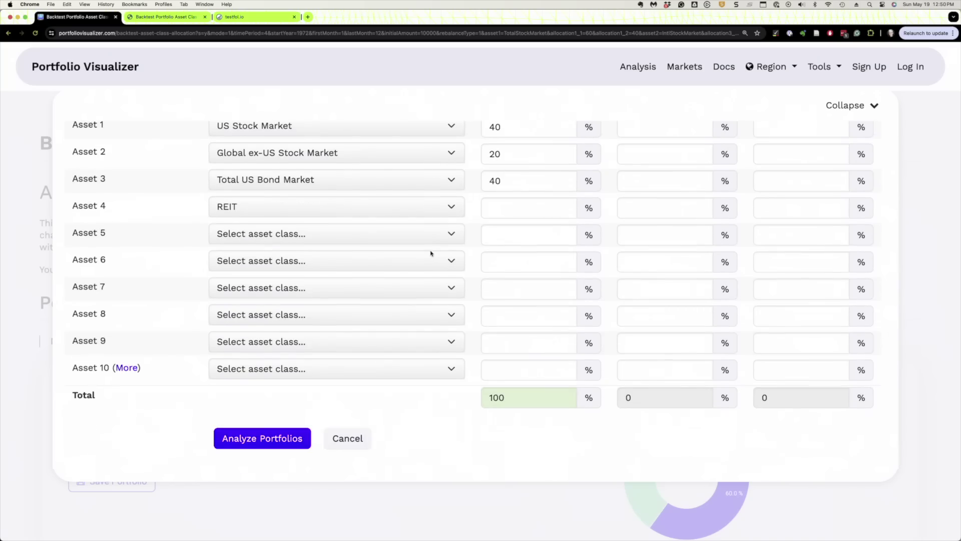
{"action": "left_click", "coordinate": [258, 437]}
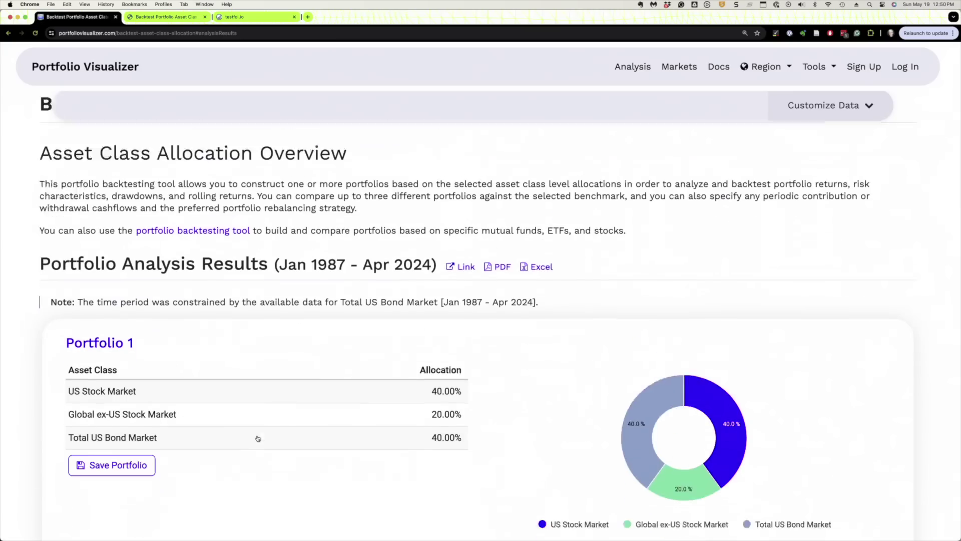
Step: Review the 40/20/40 results: $162,281 final balance, 7.75% CAGR, -32.64% maximum drawdown
{"action": "scroll", "coordinate": [257, 438], "scroll_direction": "down", "scroll_amount": 2}
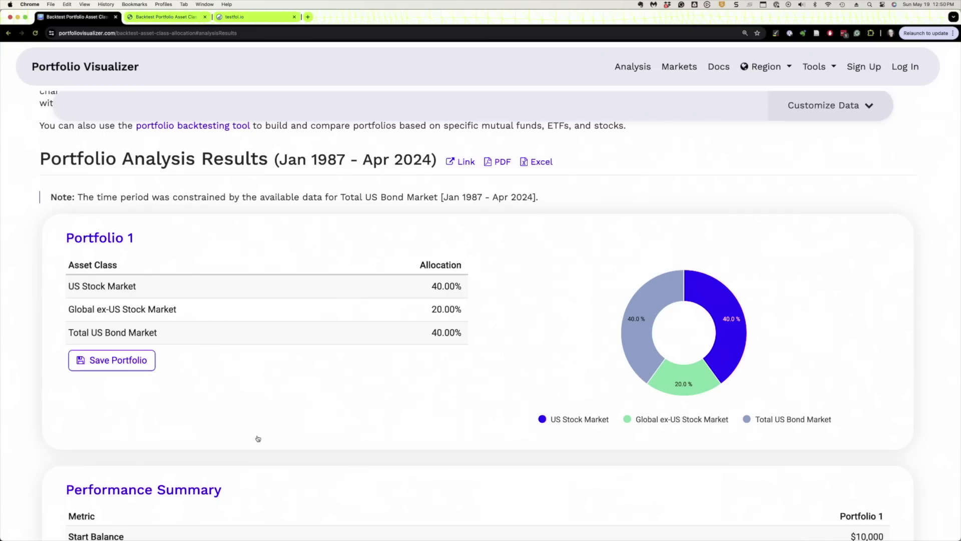
{"action": "scroll", "coordinate": [258, 438], "scroll_direction": "up", "scroll_amount": 1}
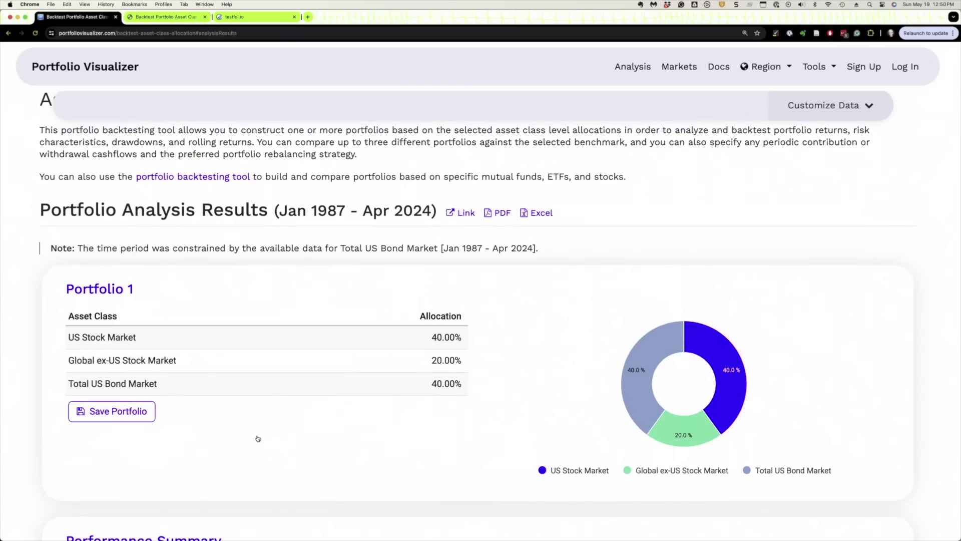
{"action": "left_click_drag", "start_coordinate": [281, 211], "coordinate": [406, 219]}
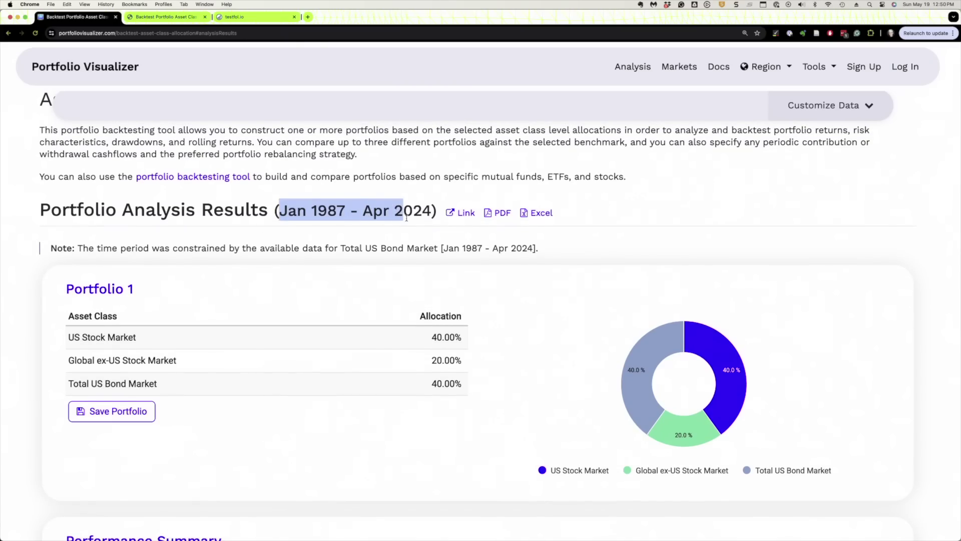
{"action": "scroll", "coordinate": [365, 369], "scroll_direction": "down", "scroll_amount": 3}
{"action": "scroll", "coordinate": [356, 254], "scroll_direction": "down", "scroll_amount": 3}
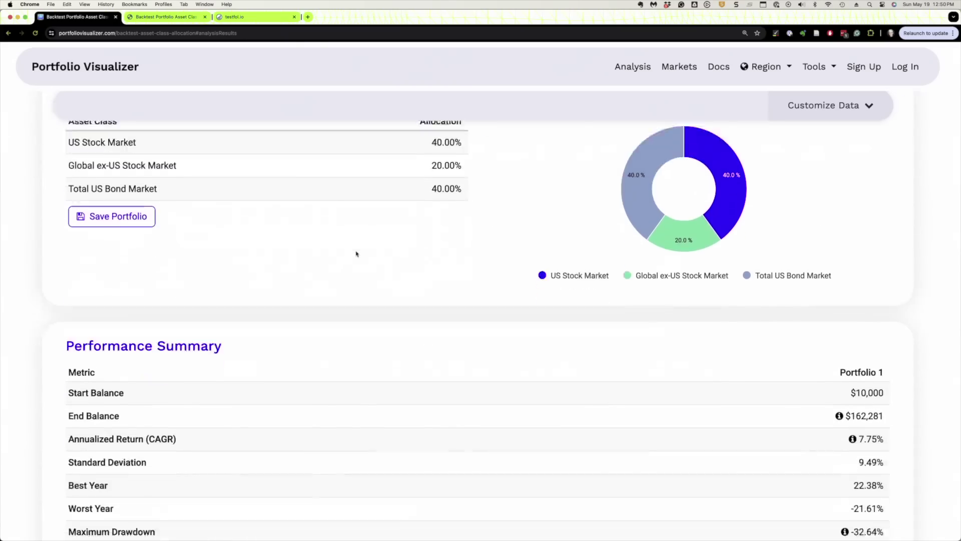
{"action": "scroll", "coordinate": [357, 254], "scroll_direction": "down", "scroll_amount": 3}
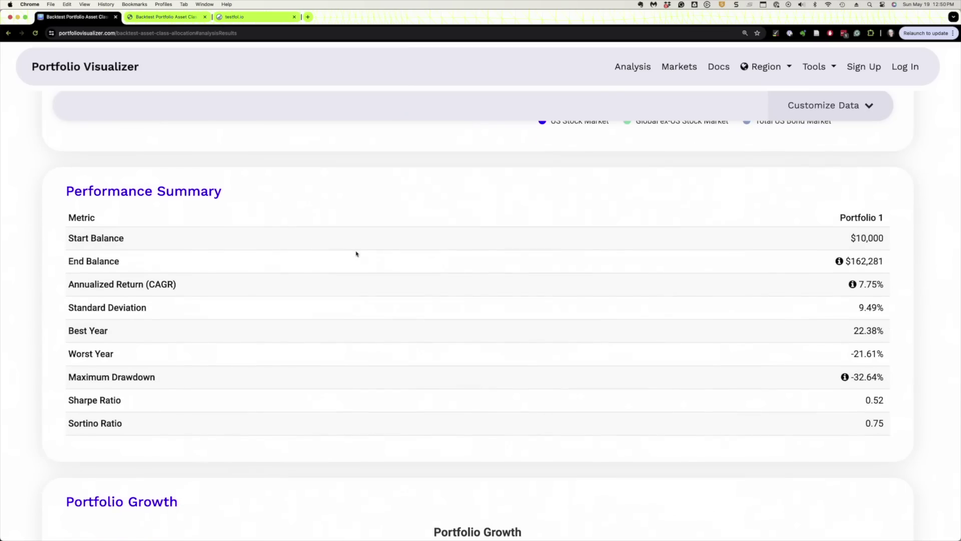
{"action": "double_click", "coordinate": [874, 285]}
{"action": "scroll", "coordinate": [350, 273], "scroll_direction": "down", "scroll_amount": 7}
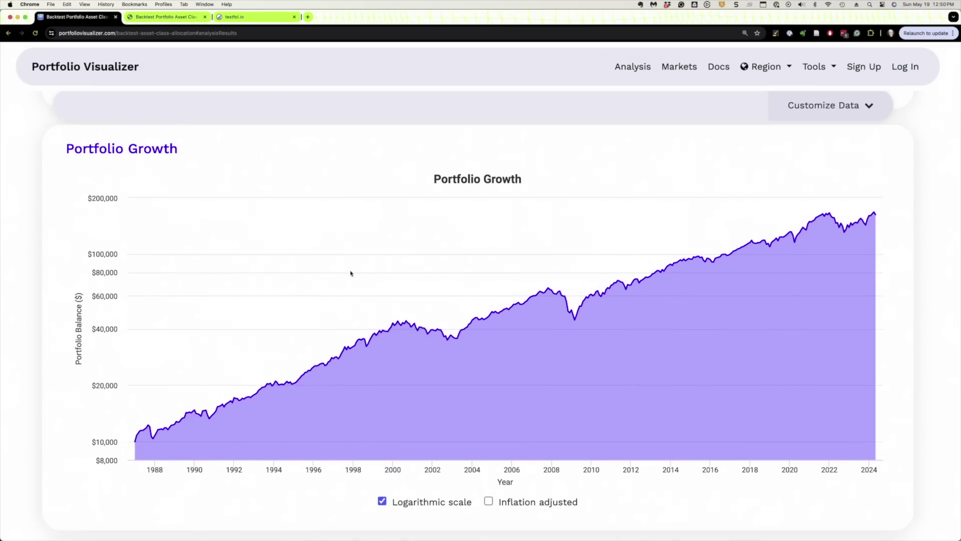
{"action": "scroll", "coordinate": [350, 274], "scroll_direction": "down", "scroll_amount": 6}
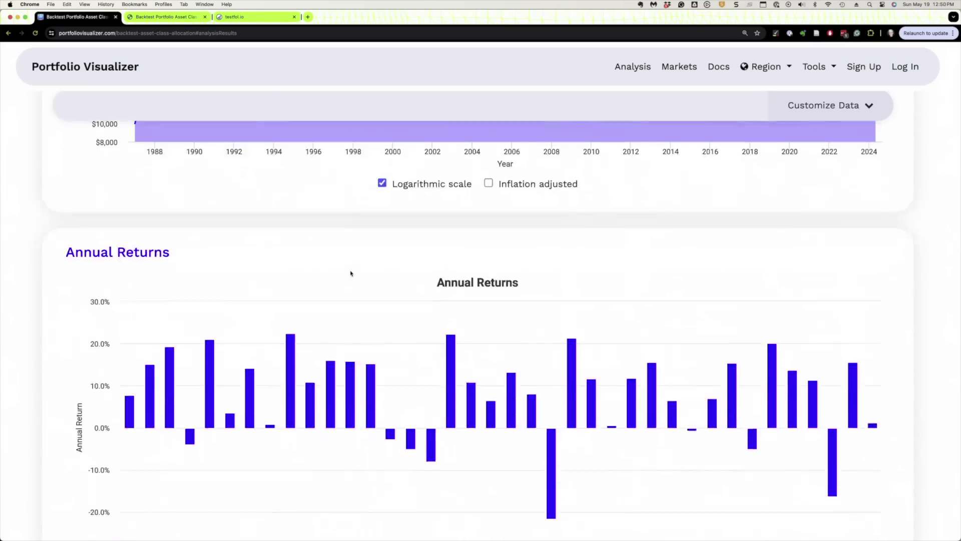
{"action": "scroll", "coordinate": [350, 273], "scroll_direction": "down", "scroll_amount": 6}
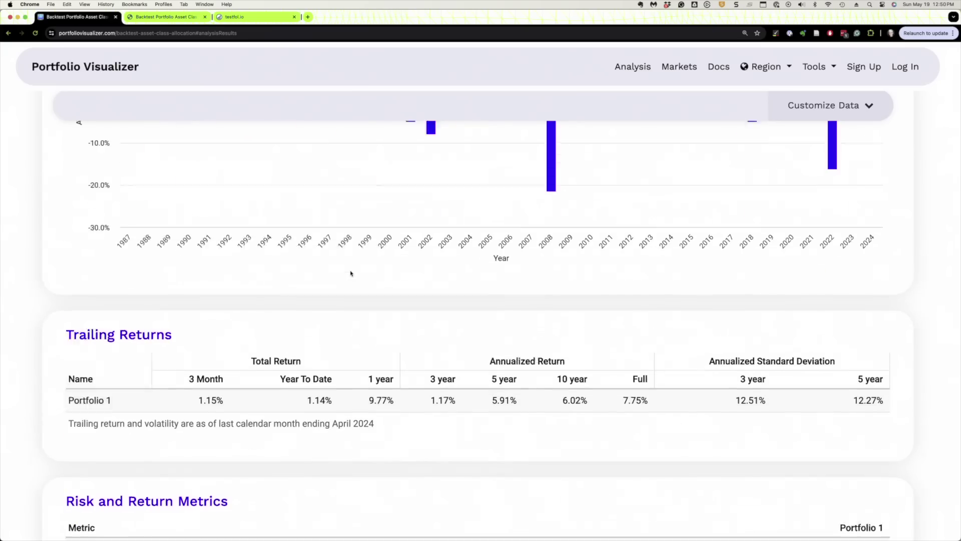
{"action": "scroll", "coordinate": [350, 273], "scroll_direction": "up", "scroll_amount": 20}
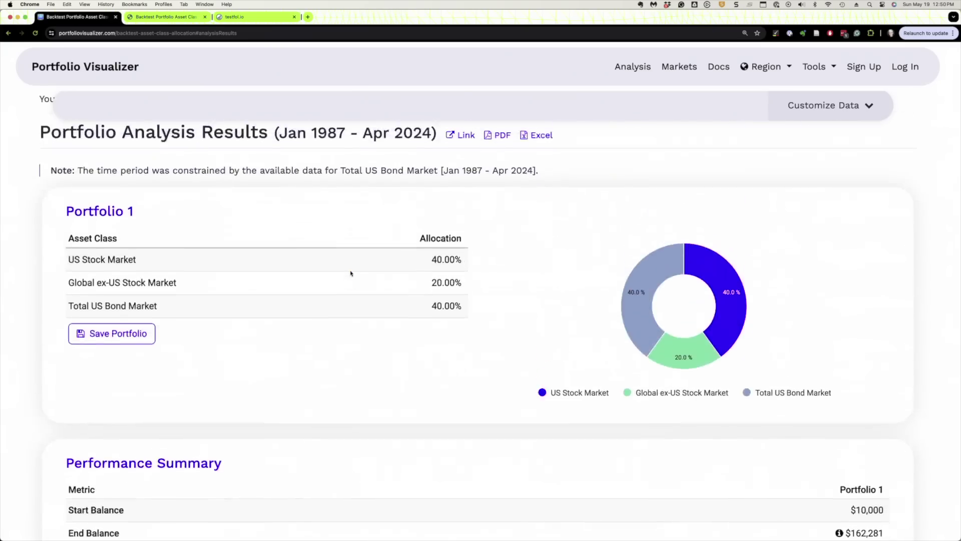
{"action": "scroll", "coordinate": [351, 273], "scroll_direction": "up", "scroll_amount": 4}
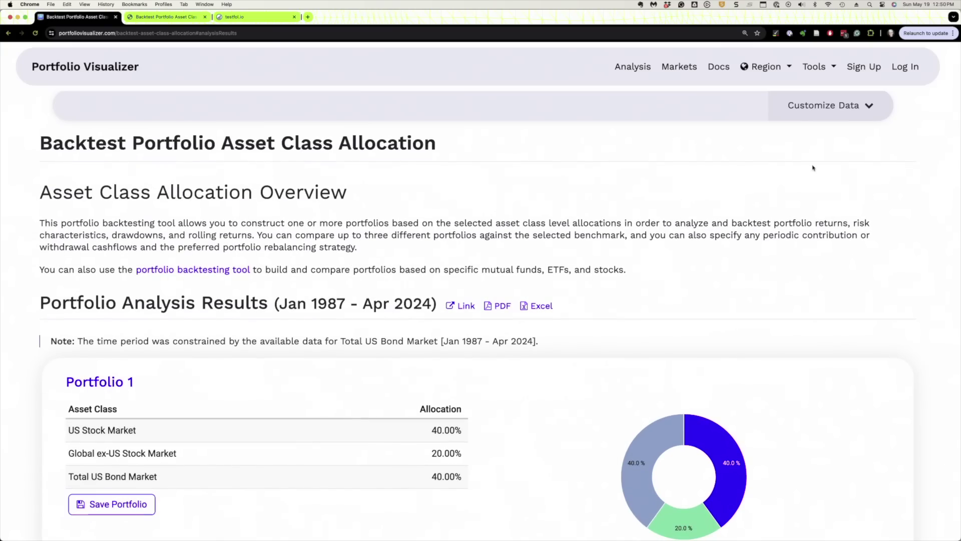
Step: Copy Portfolio #1's allocation into Portfolio #2
{"action": "left_click", "coordinate": [867, 110]}
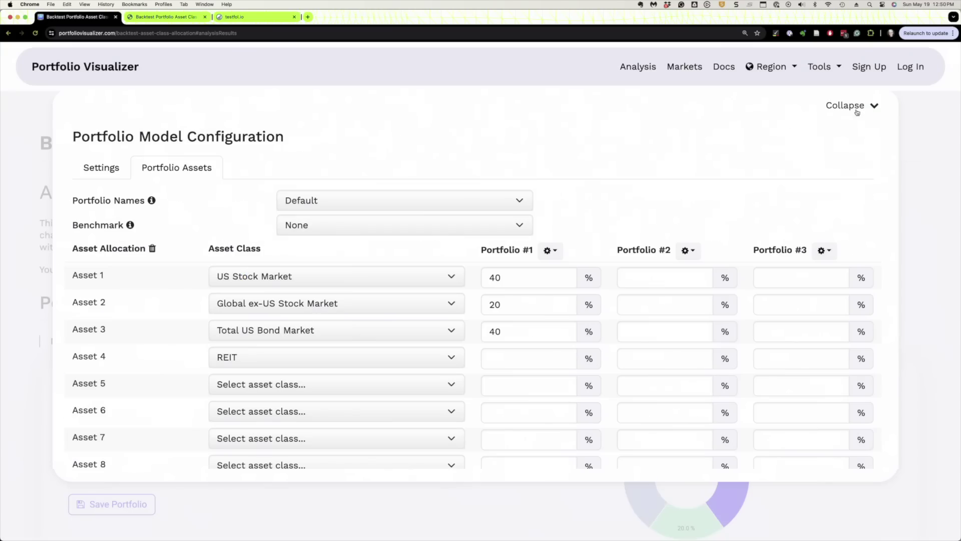
{"action": "left_click", "coordinate": [694, 253]}
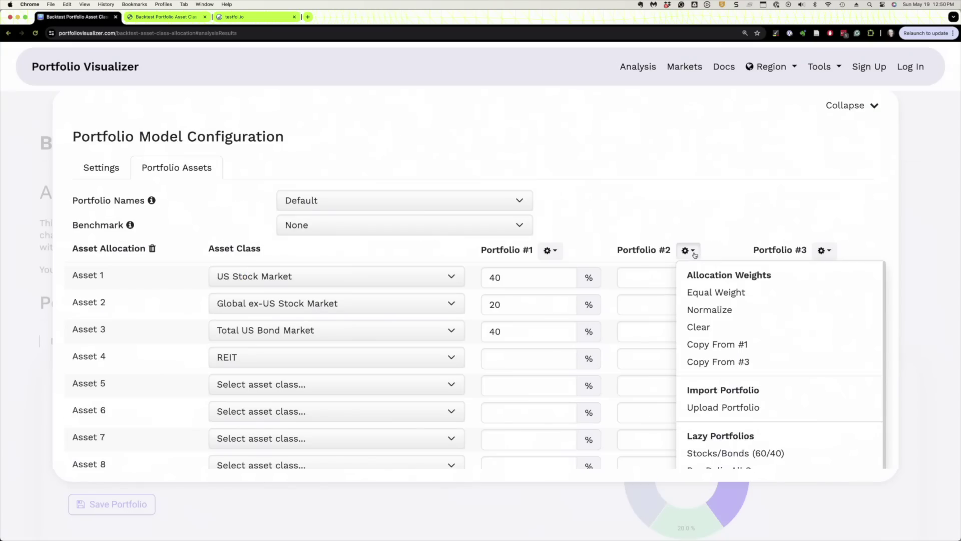
{"action": "left_click", "coordinate": [698, 339]}
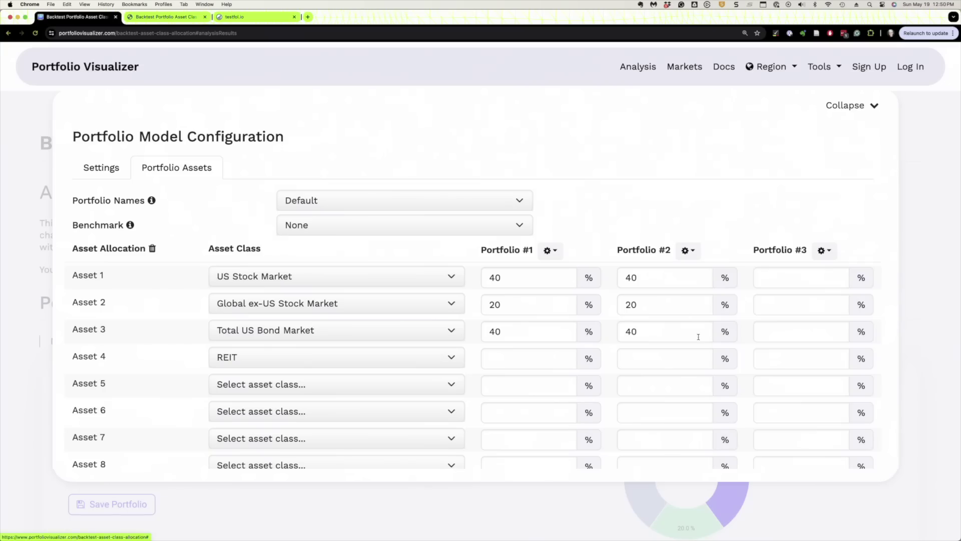
Step: Change Portfolio #2 to 30% US stocks and 30% global ex-US, then backtest both
{"action": "double_click", "coordinate": [630, 277]}
{"action": "type", "text": "30"}
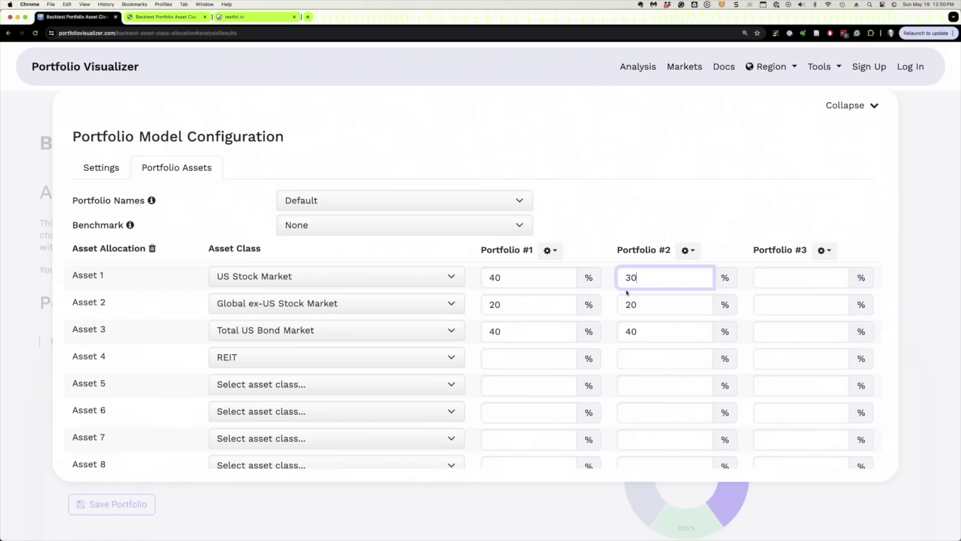
{"action": "double_click", "coordinate": [629, 305]}
{"action": "type", "text": "30"}
{"action": "scroll", "coordinate": [448, 278], "scroll_direction": "down", "scroll_amount": 5}
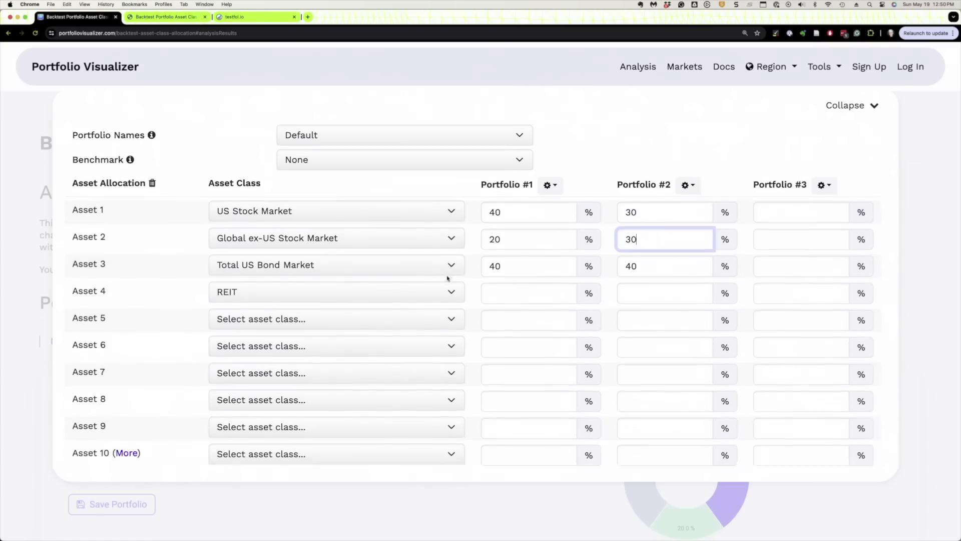
{"action": "left_click", "coordinate": [524, 436]}
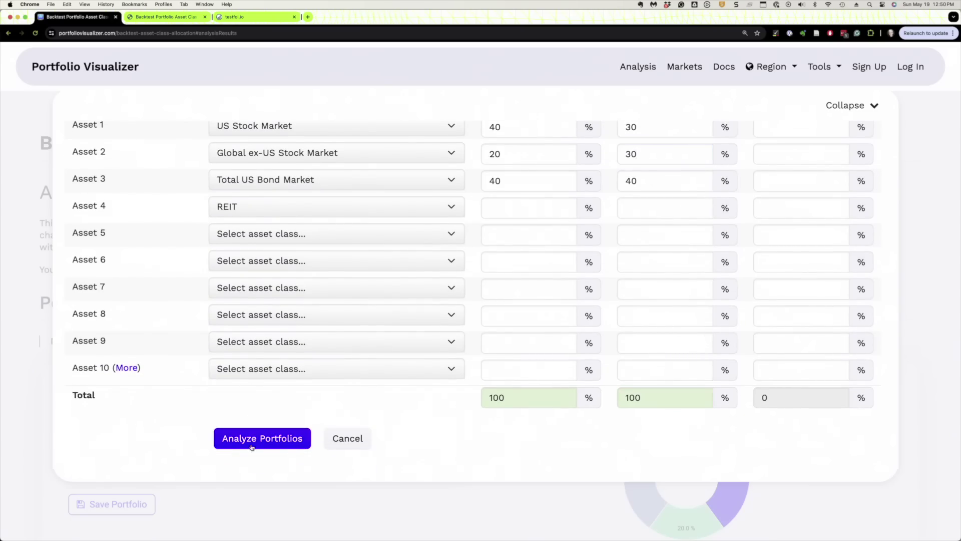
{"action": "left_click", "coordinate": [239, 442]}
{"action": "scroll", "coordinate": [239, 443], "scroll_direction": "down", "scroll_amount": 10}
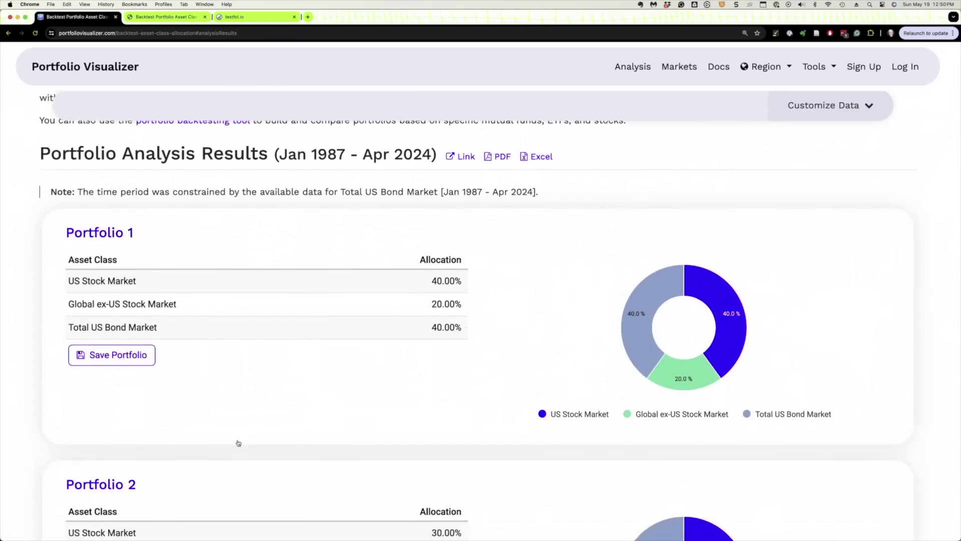
{"action": "scroll", "coordinate": [238, 443], "scroll_direction": "down", "scroll_amount": 10}
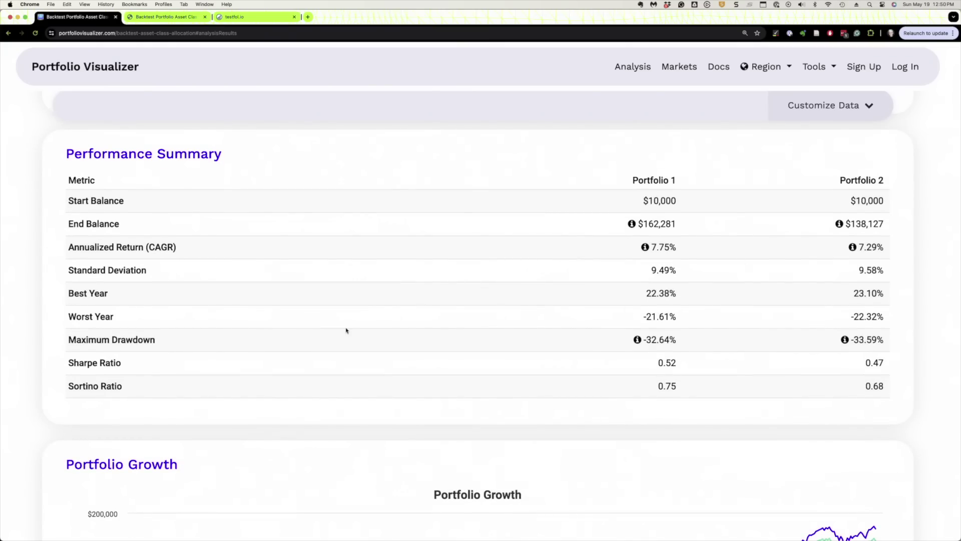
Step: Compare both portfolios' 1987–2024 growth, with 40/20/40 finishing above 30/30/40, then open the Tools list
{"action": "scroll", "coordinate": [345, 331], "scroll_direction": "down", "scroll_amount": 8}
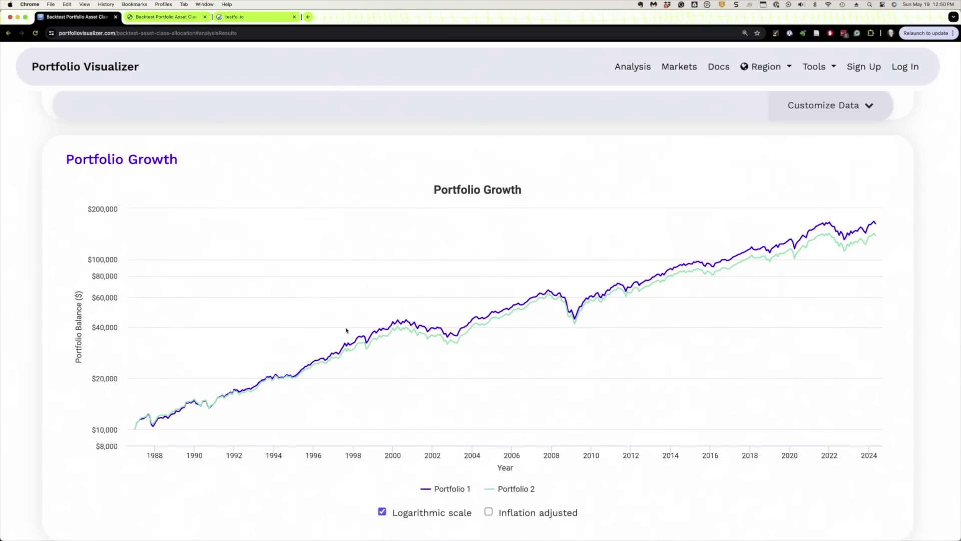
{"action": "scroll", "coordinate": [346, 330], "scroll_direction": "up", "scroll_amount": 20}
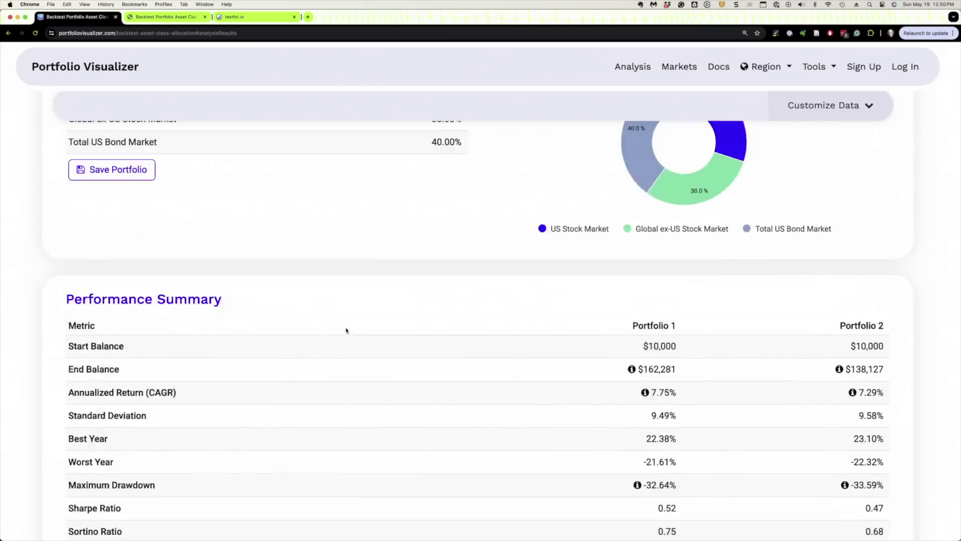
{"action": "scroll", "coordinate": [346, 330], "scroll_direction": "up", "scroll_amount": 1}
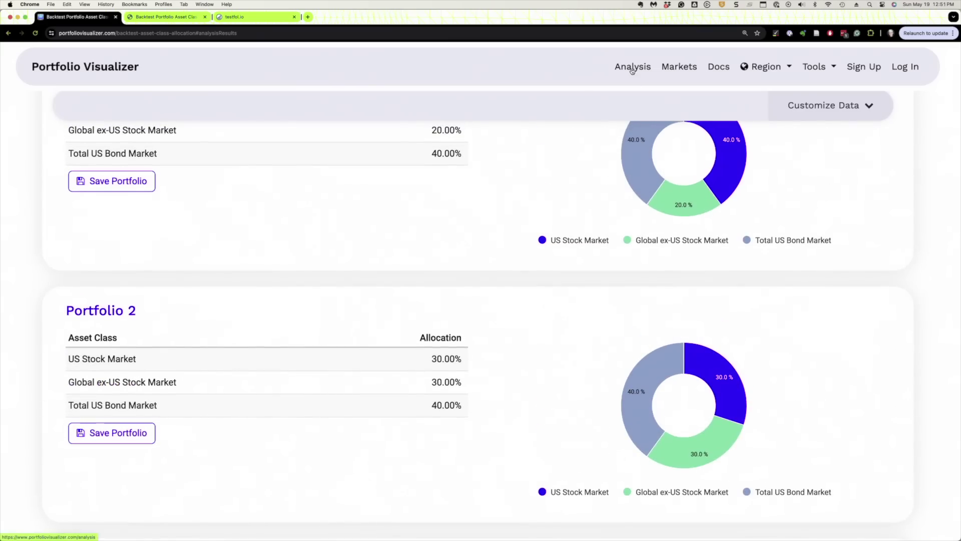
{"action": "left_click", "coordinate": [833, 69]}
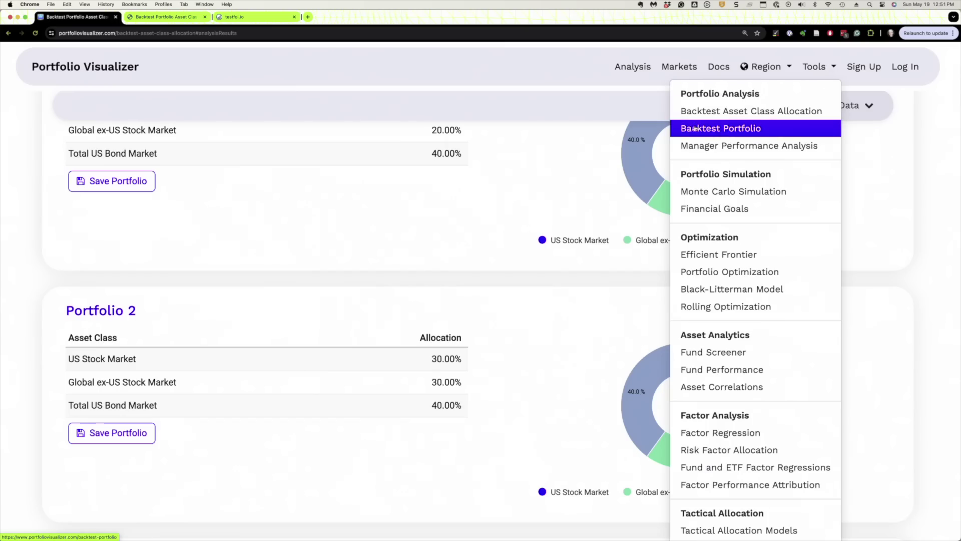
{"action": "left_click", "coordinate": [754, 130]}
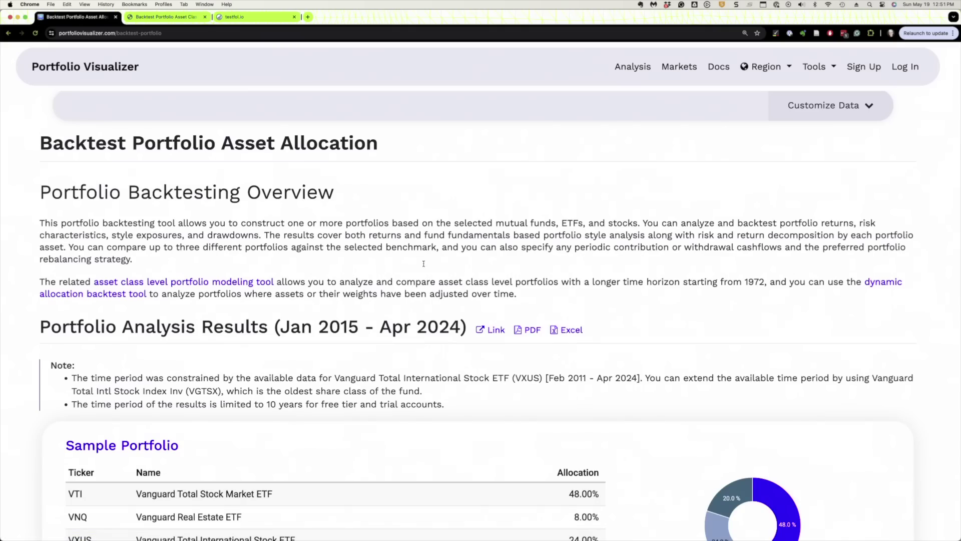
{"action": "scroll", "coordinate": [351, 338], "scroll_direction": "down", "scroll_amount": 3}
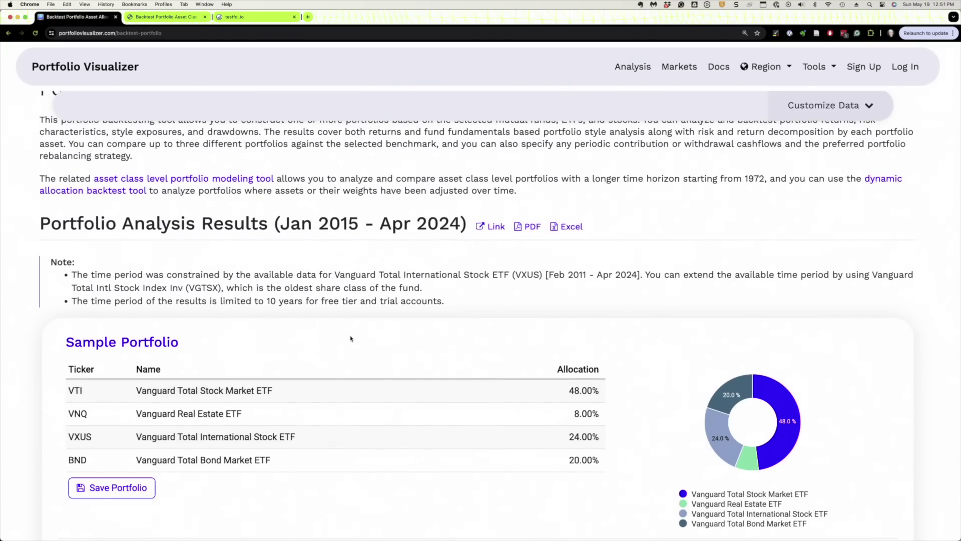
{"action": "scroll", "coordinate": [350, 338], "scroll_direction": "up", "scroll_amount": 3}
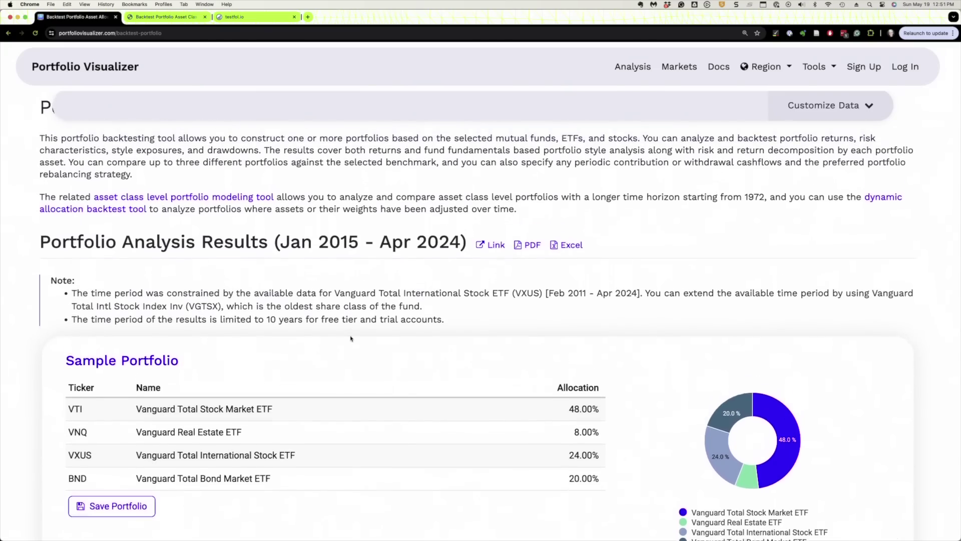
{"action": "scroll", "coordinate": [350, 338], "scroll_direction": "down", "scroll_amount": 3}
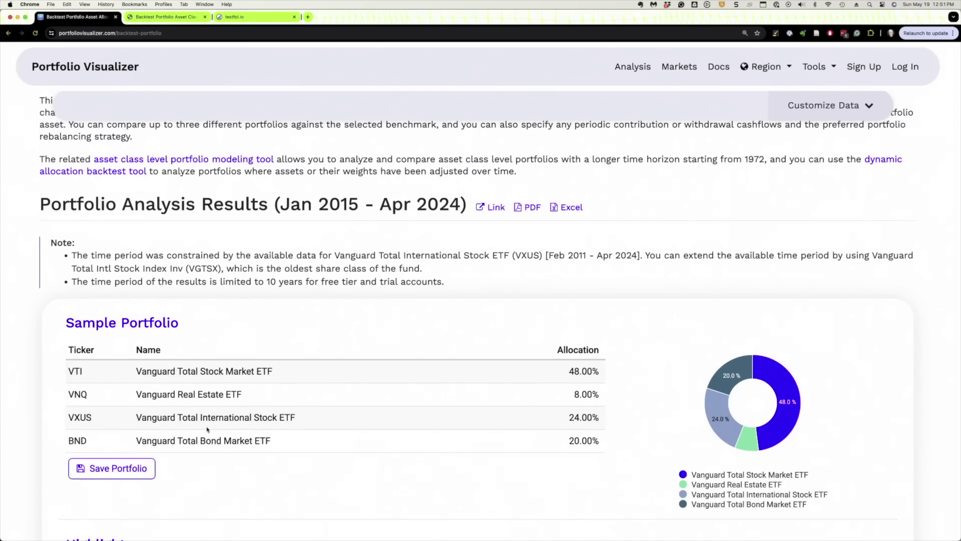
{"action": "triple_click", "coordinate": [182, 282]}
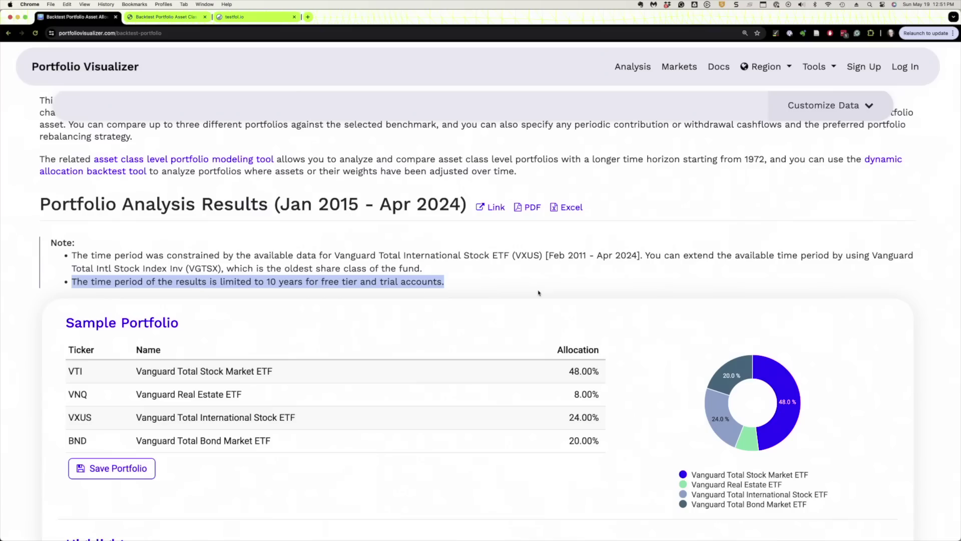
Step: Inspect the sample portfolio's fund weights and SPY benchmark in the configuration panel
{"action": "left_click", "coordinate": [840, 105]}
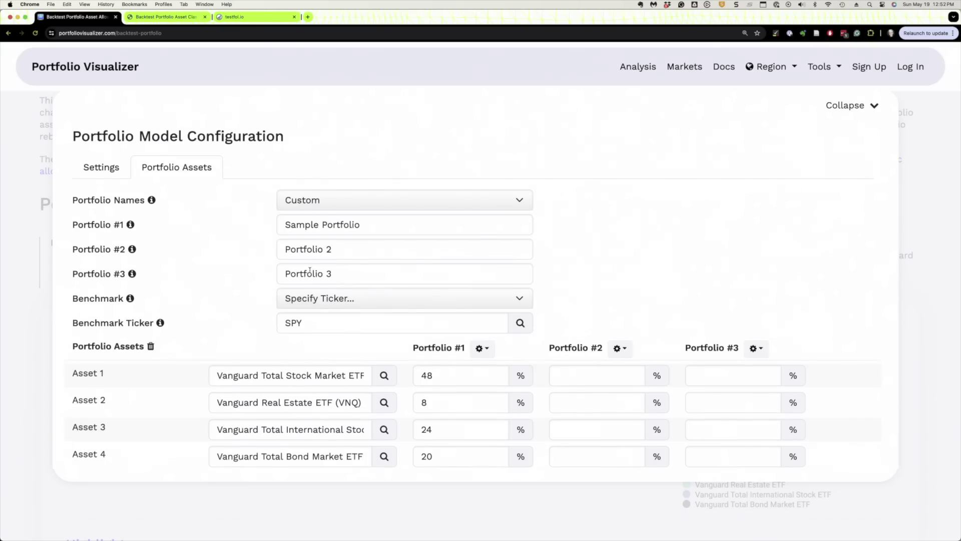
{"action": "scroll", "coordinate": [264, 376], "scroll_direction": "down", "scroll_amount": 5}
{"action": "scroll", "coordinate": [229, 357], "scroll_direction": "down", "scroll_amount": 5}
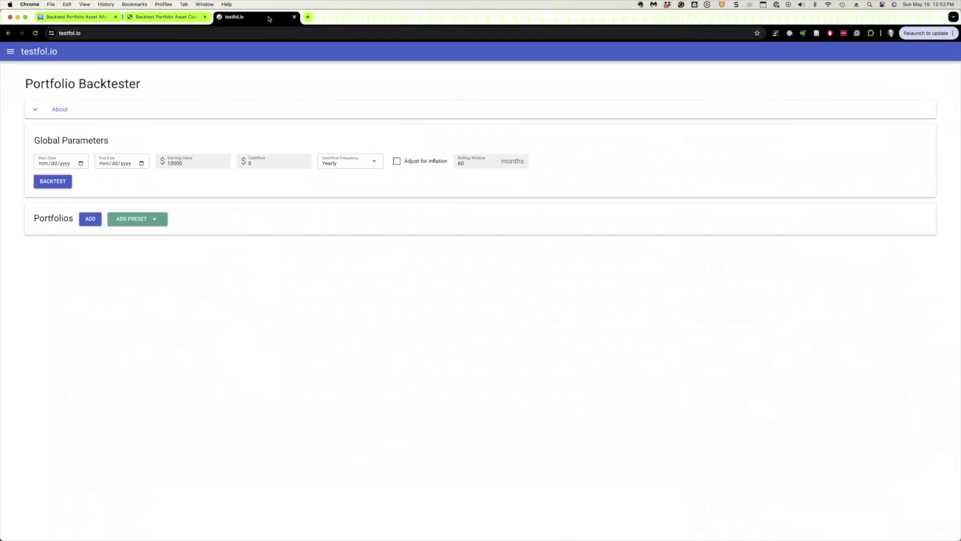
Step: Set the backtest start date to 01/19/1837 using the calendar's year picker
{"action": "scroll", "coordinate": [348, 265], "scroll_direction": "down", "scroll_amount": 1}
{"action": "left_click", "coordinate": [80, 164]}
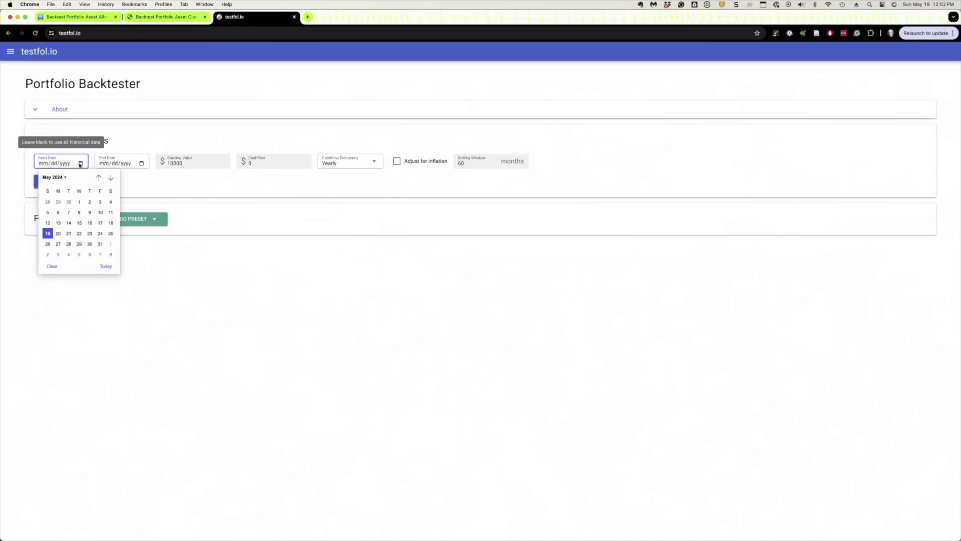
{"action": "left_click", "coordinate": [55, 177]}
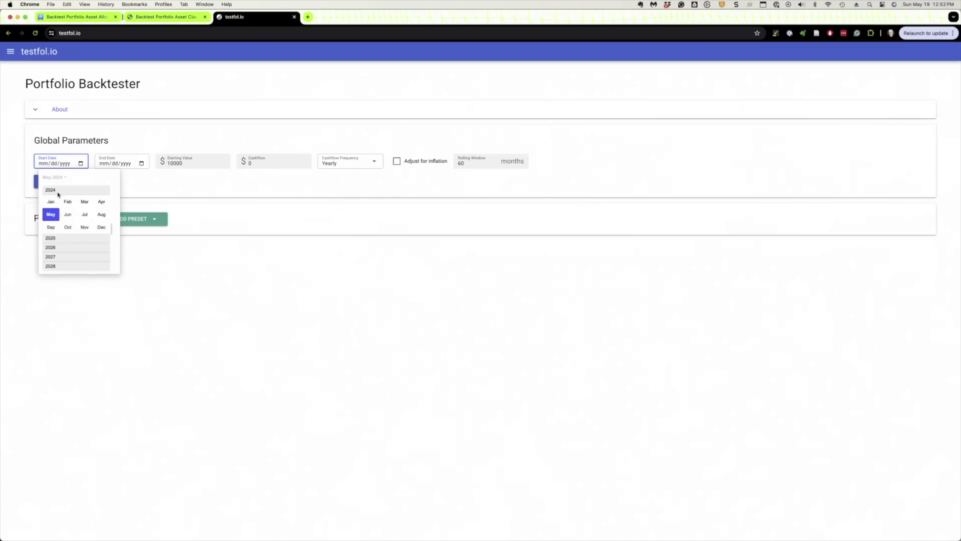
{"action": "scroll", "coordinate": [63, 238], "scroll_direction": "up", "scroll_amount": 8}
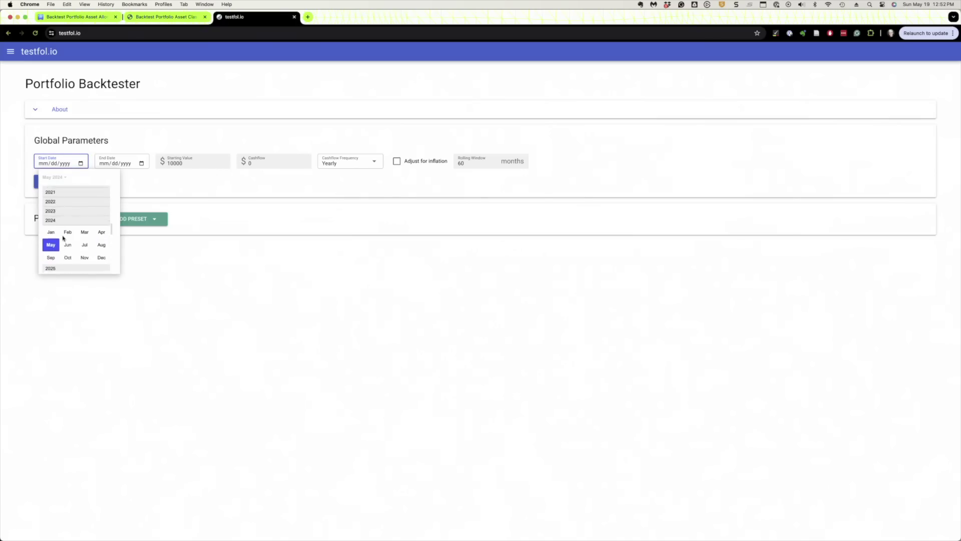
{"action": "scroll", "coordinate": [63, 238], "scroll_direction": "up", "scroll_amount": 20}
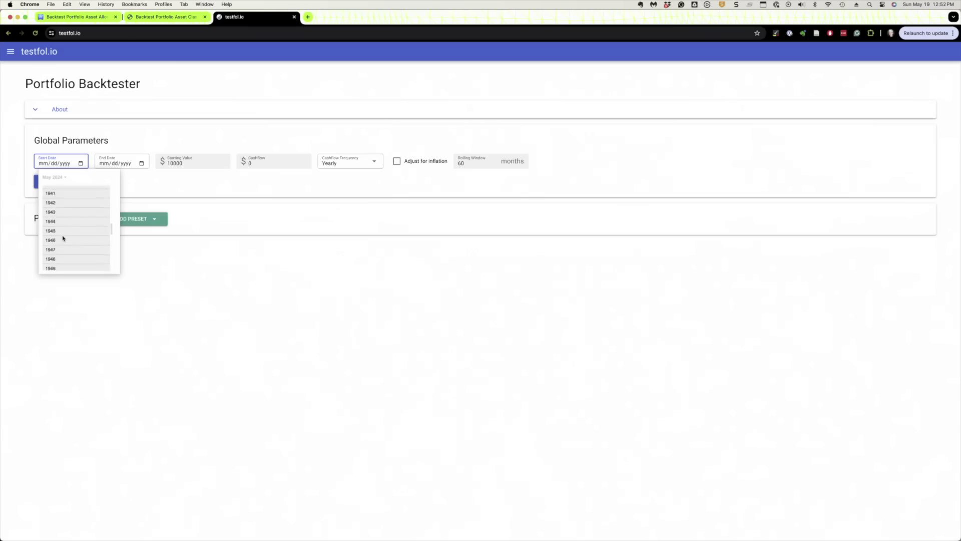
{"action": "scroll", "coordinate": [64, 238], "scroll_direction": "up", "scroll_amount": 20}
{"action": "scroll", "coordinate": [64, 238], "scroll_direction": "up", "scroll_amount": 6}
{"action": "scroll", "coordinate": [63, 235], "scroll_direction": "down", "scroll_amount": 3}
{"action": "left_click", "coordinate": [63, 234]}
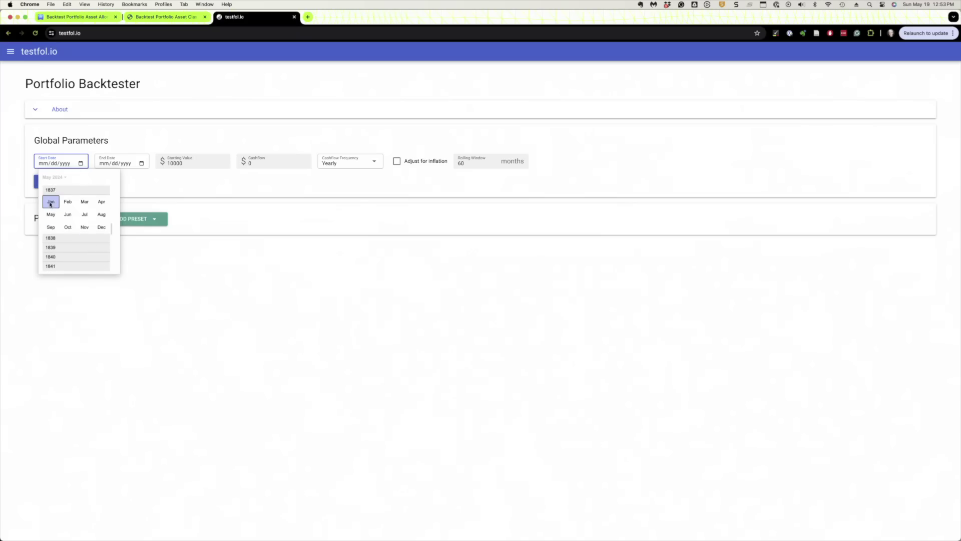
{"action": "left_click", "coordinate": [50, 202]}
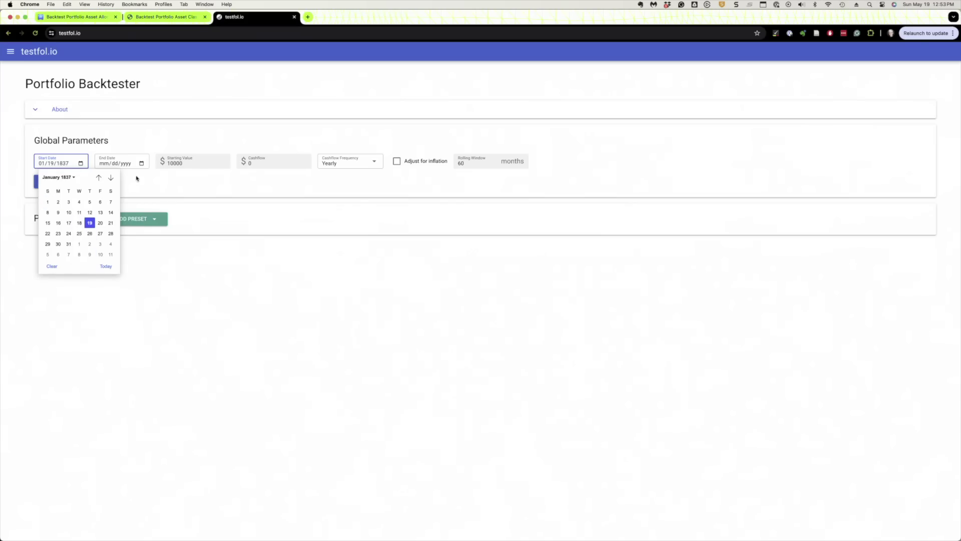
Step: Set the backtest end date to 05/19/2024
{"action": "left_click", "coordinate": [115, 163]}
{"action": "left_click", "coordinate": [142, 163]}
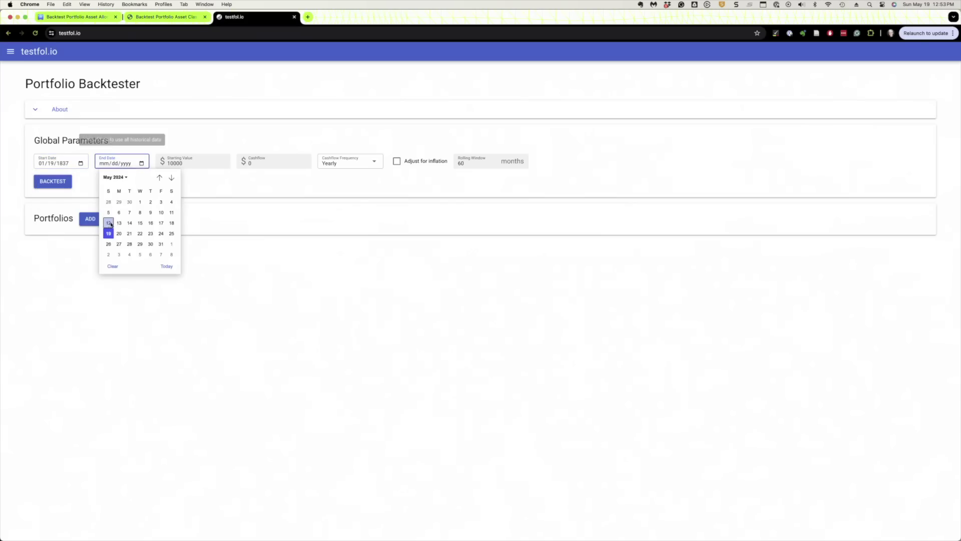
{"action": "left_click", "coordinate": [108, 228]}
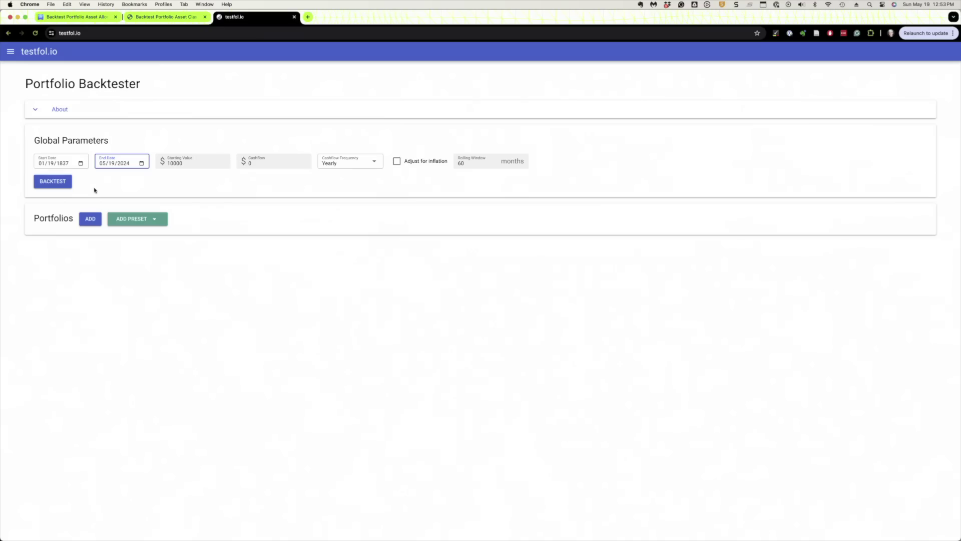
Step: Add a new portfolio named '3 Fund' and keep yearly rebalancing
{"action": "left_click", "coordinate": [89, 219]}
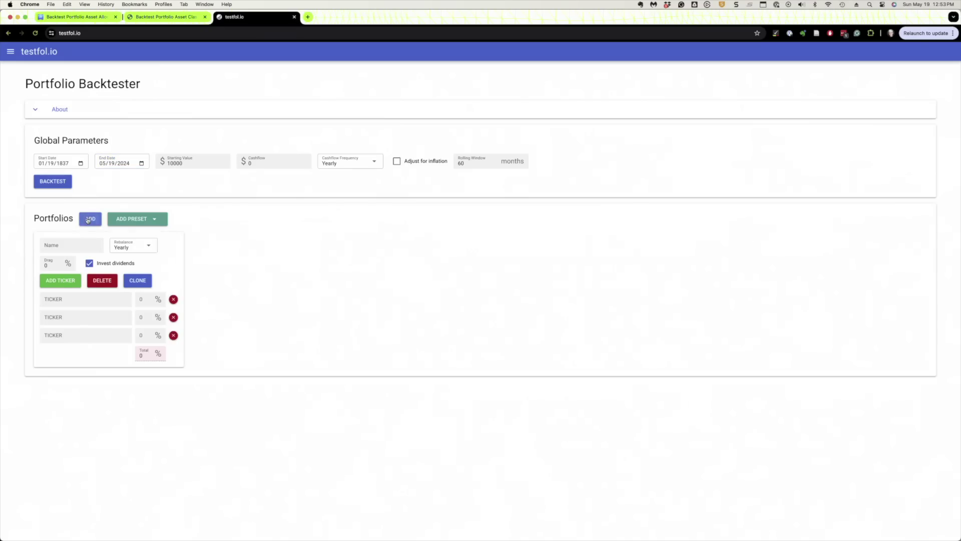
{"action": "left_click", "coordinate": [69, 247]}
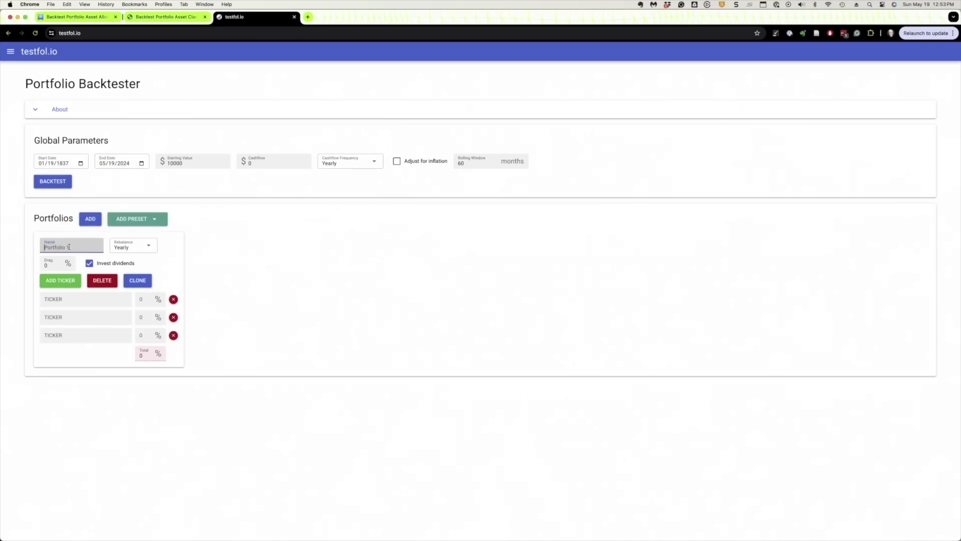
{"action": "type", "text": "3 Fund"}
{"action": "left_click", "coordinate": [142, 250]}
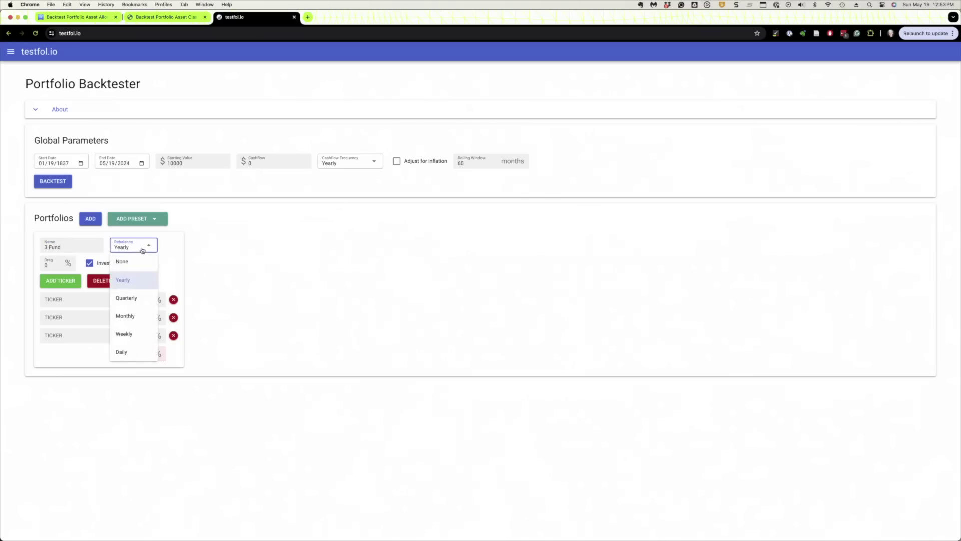
{"action": "left_click", "coordinate": [146, 226]}
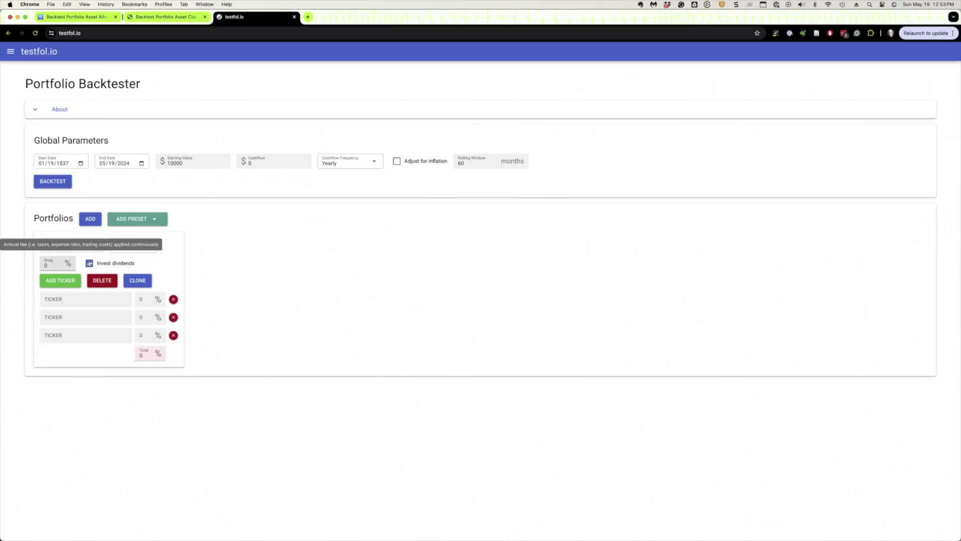
Step: Enter VTI at 50% as the first holding
{"action": "left_click", "coordinate": [59, 297]}
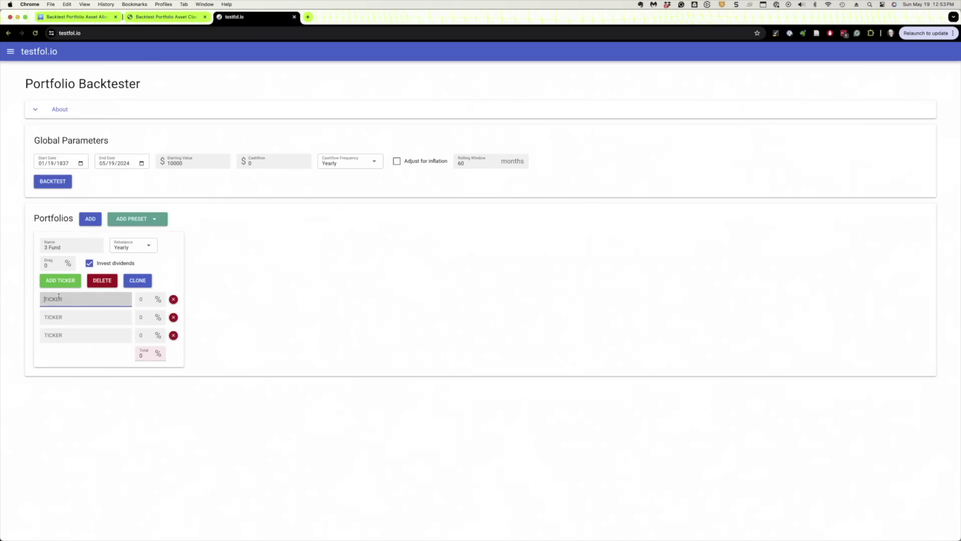
{"action": "type", "text": "VTI"}
{"action": "key", "text": "Tab"}
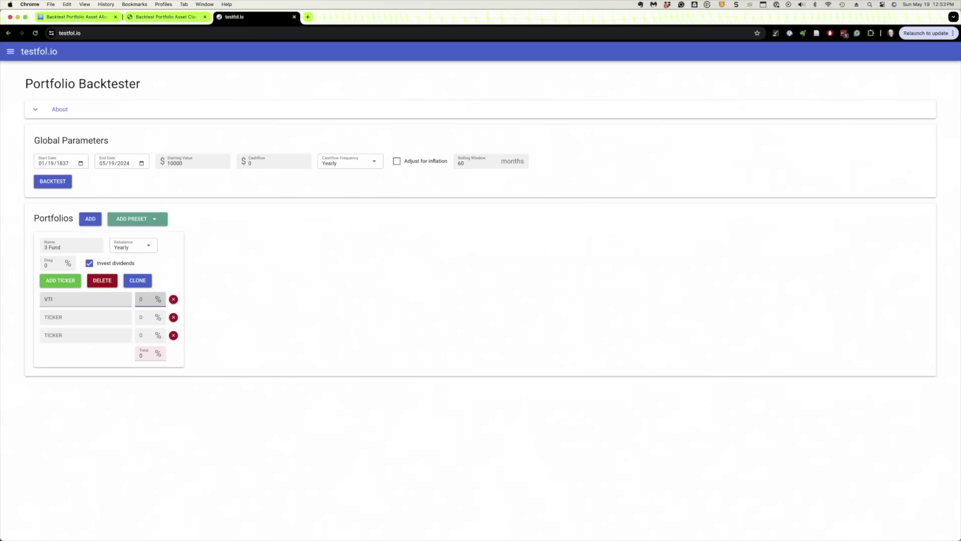
{"action": "type", "text": "50"}
Step: Add VXUS at 30% as the second holding and BND as the third ticker
{"action": "left_click", "coordinate": [52, 316]}
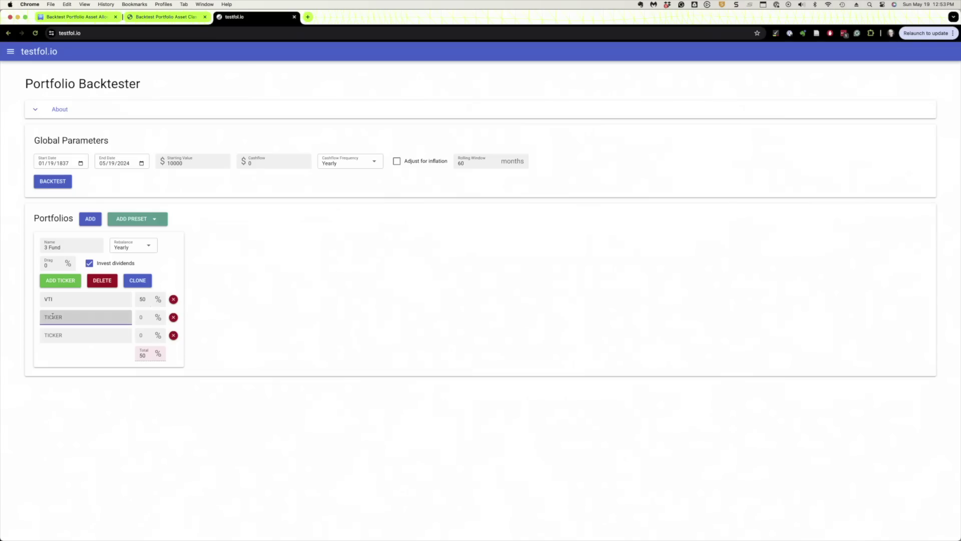
{"action": "type", "text": "VXUS"}
{"action": "left_click", "coordinate": [141, 318]}
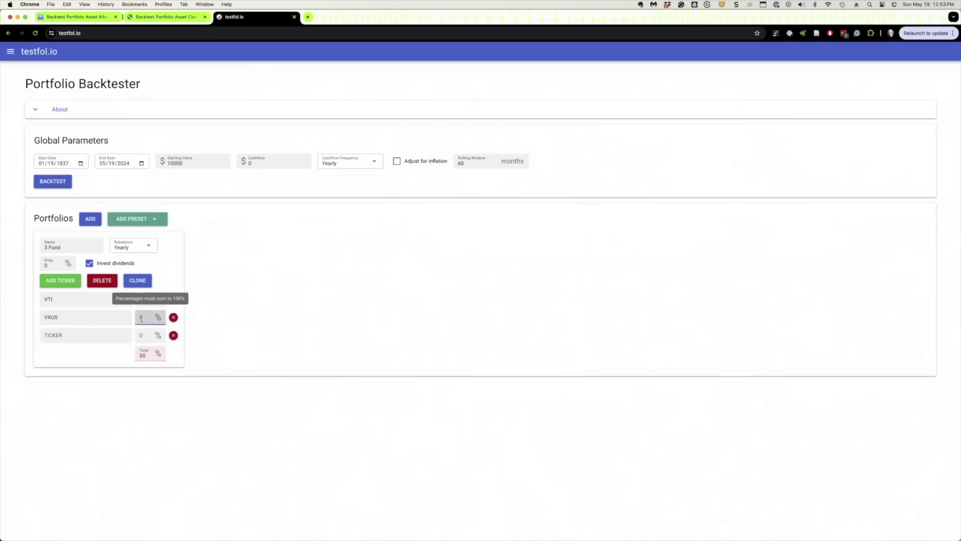
{"action": "type", "text": "30"}
{"action": "key", "text": "Tab"}
{"action": "left_click", "coordinate": [90, 328]}
{"action": "type", "text": "BND"}
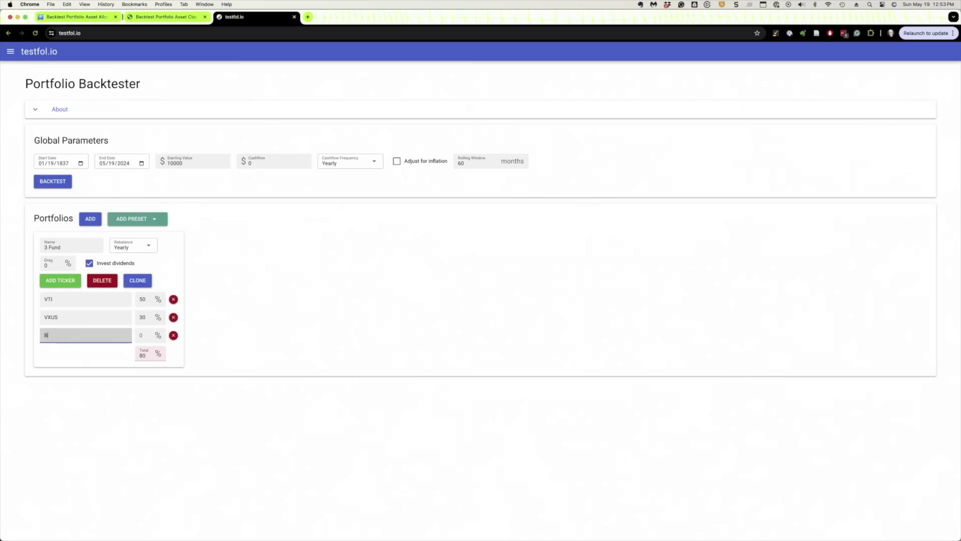
{"action": "left_click", "coordinate": [142, 335]}
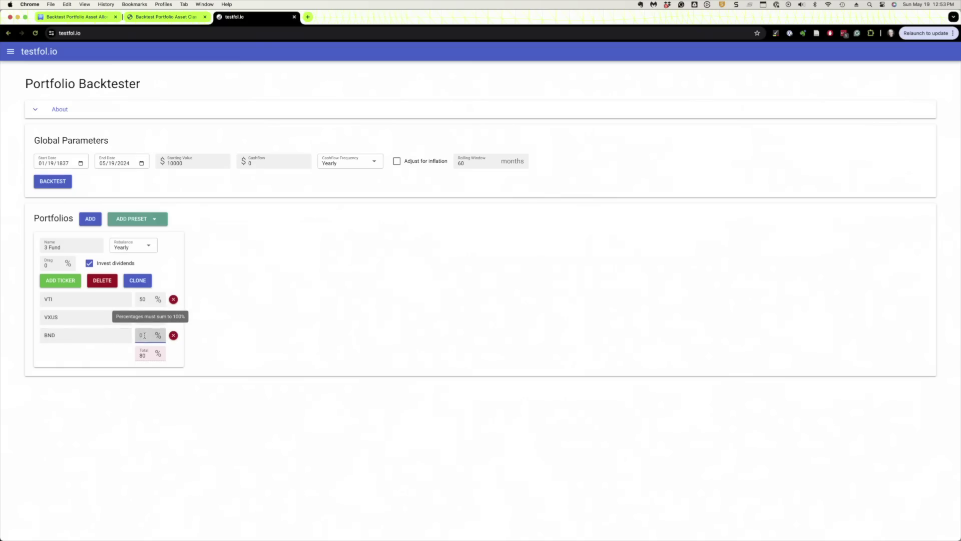
Step: Give BND 20%, add a second portfolio holding SPY at 100%, and delete a trial clone
{"action": "type", "text": "20"}
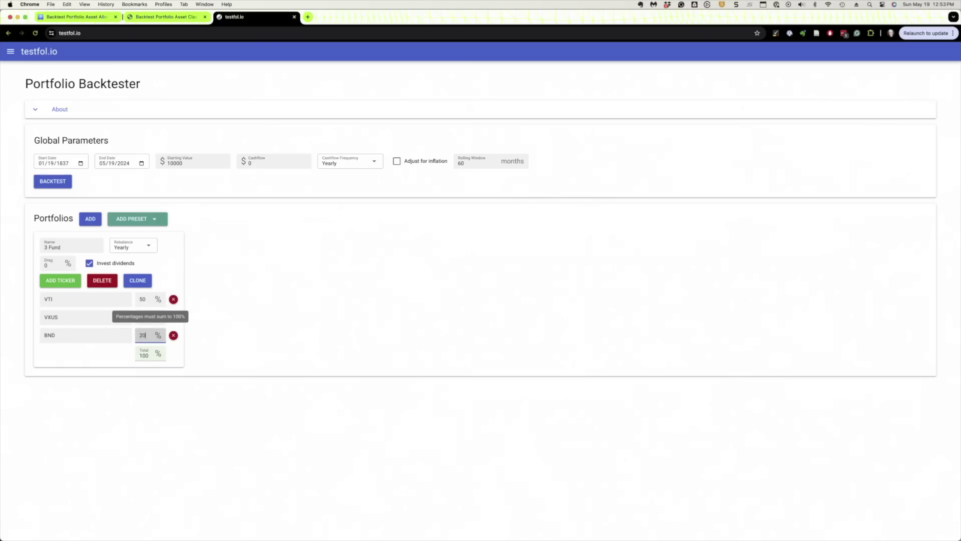
{"action": "left_click", "coordinate": [90, 219]}
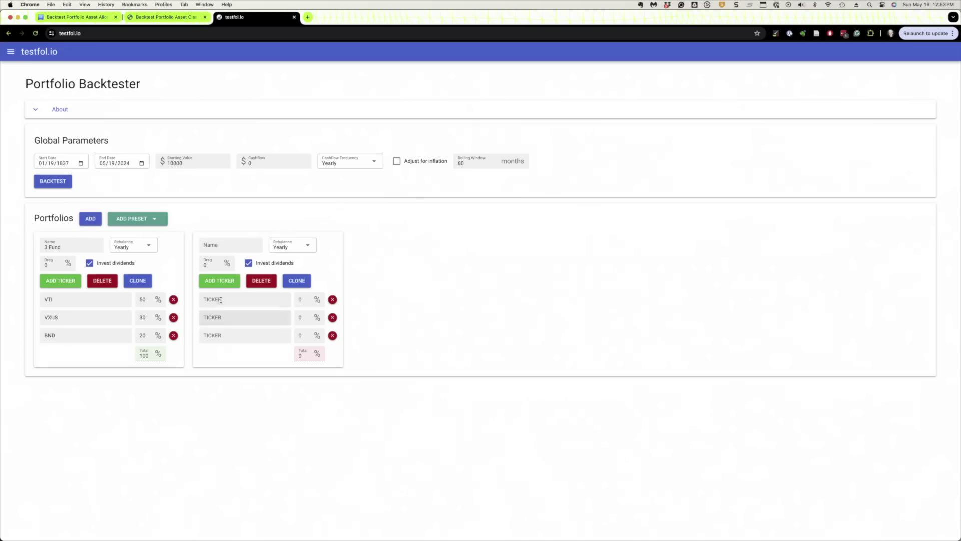
{"action": "left_click", "coordinate": [221, 299]}
{"action": "type", "text": "SPY"}
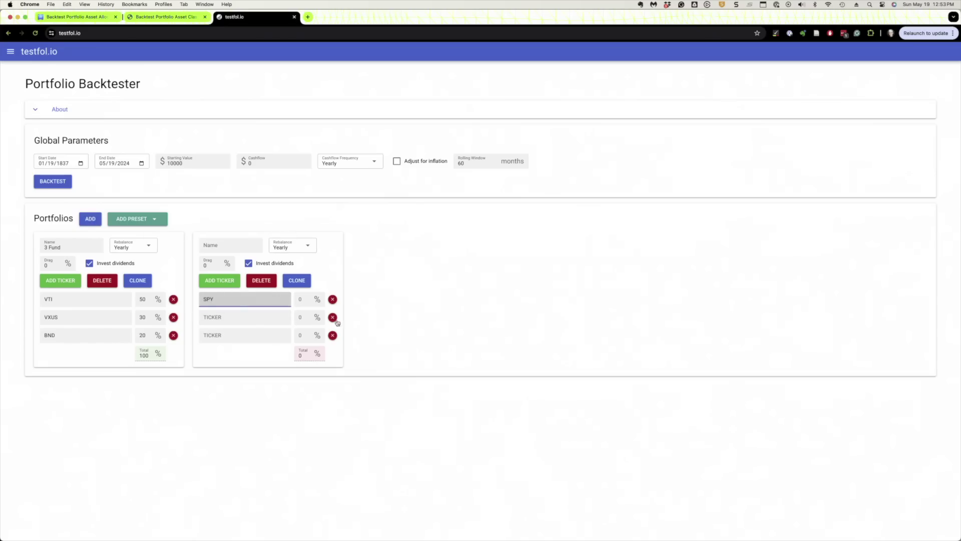
{"action": "left_click", "coordinate": [303, 300]}
{"action": "type", "text": "100"}
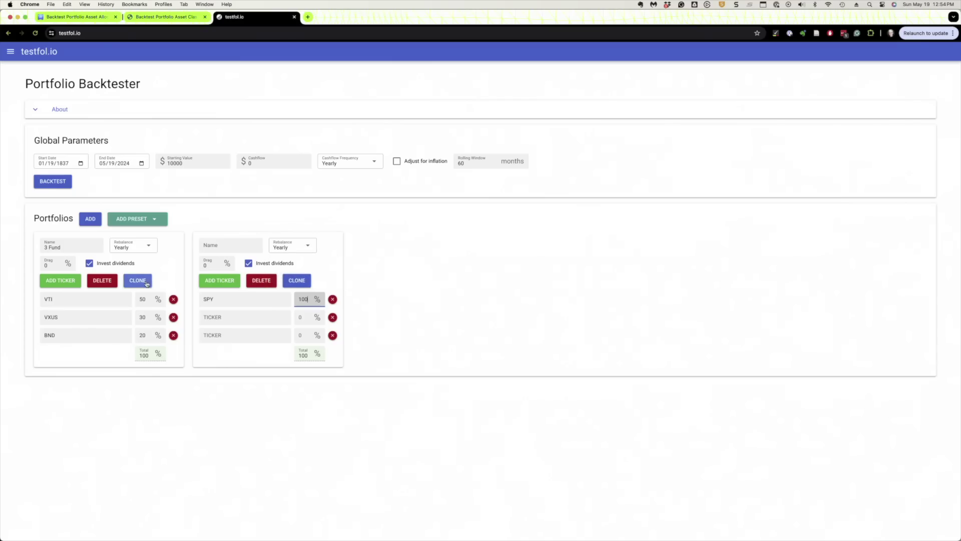
{"action": "left_click", "coordinate": [304, 283]}
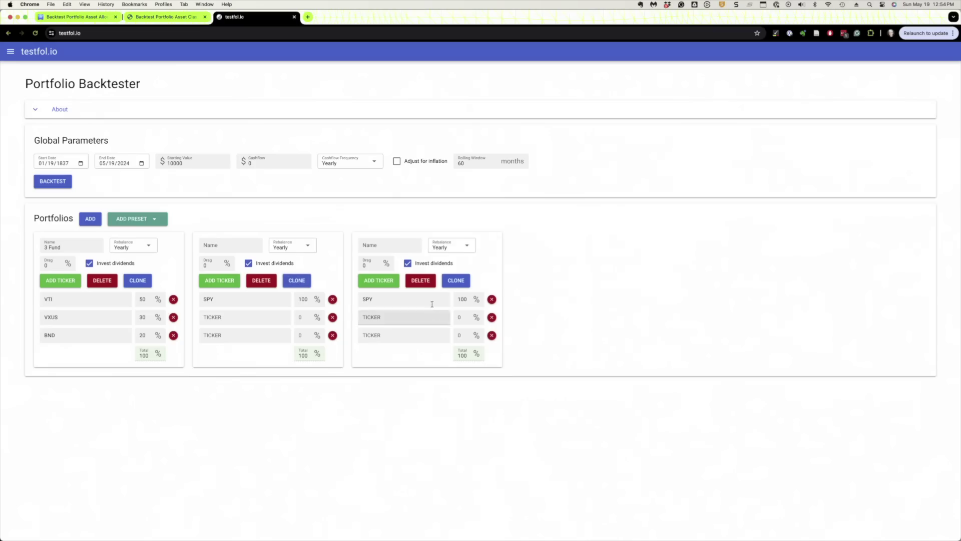
{"action": "left_click", "coordinate": [421, 282]}
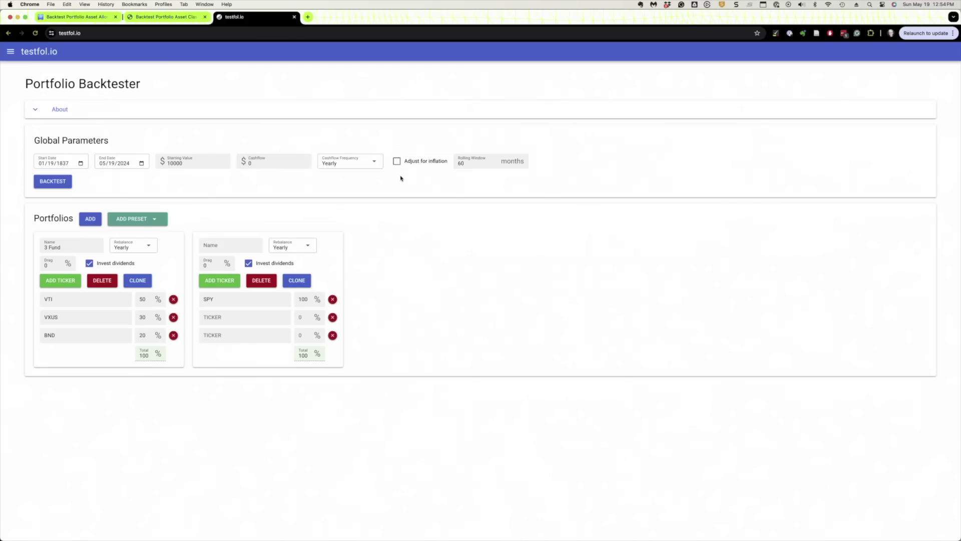
Step: Run the 3 Fund vs SPY backtest and review results starting 2011-01-28, limited by VXUS inception
{"action": "left_click", "coordinate": [48, 182]}
{"action": "scroll", "coordinate": [192, 208], "scroll_direction": "down", "scroll_amount": 3}
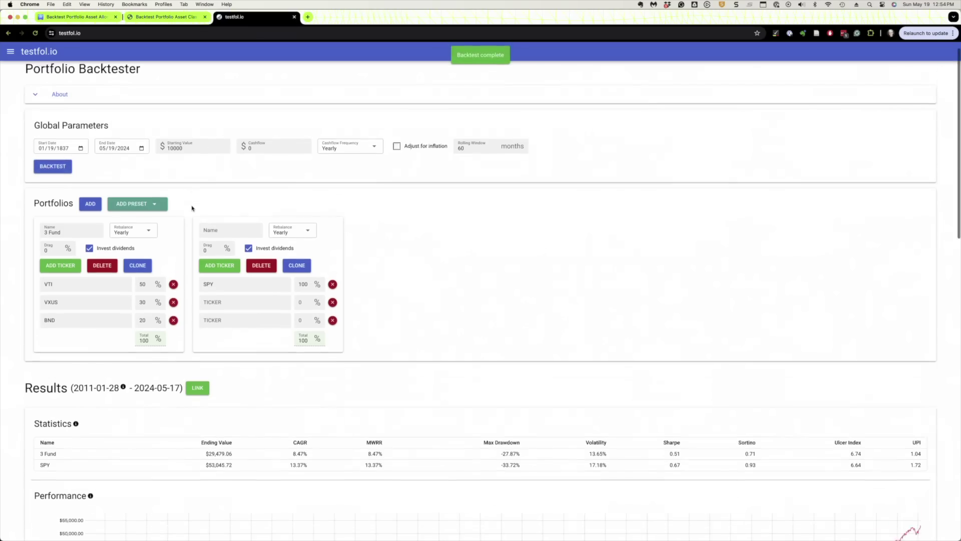
{"action": "scroll", "coordinate": [192, 208], "scroll_direction": "down", "scroll_amount": 5}
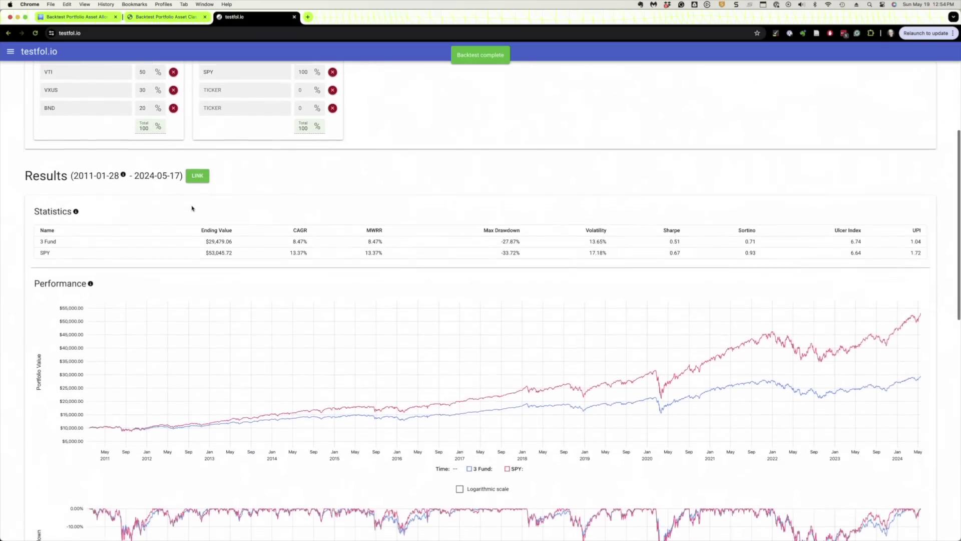
{"action": "scroll", "coordinate": [191, 208], "scroll_direction": "down", "scroll_amount": 1}
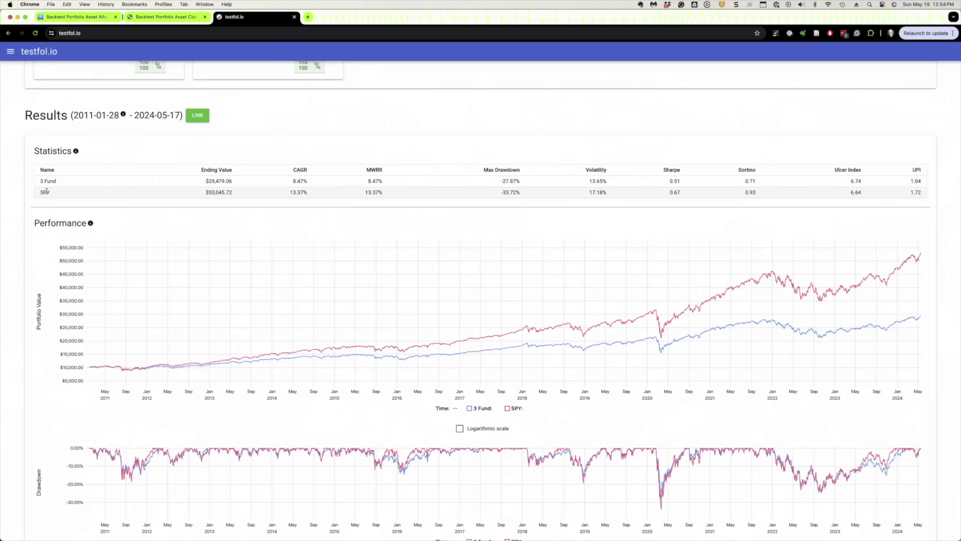
{"action": "scroll", "coordinate": [46, 191], "scroll_direction": "up", "scroll_amount": 5}
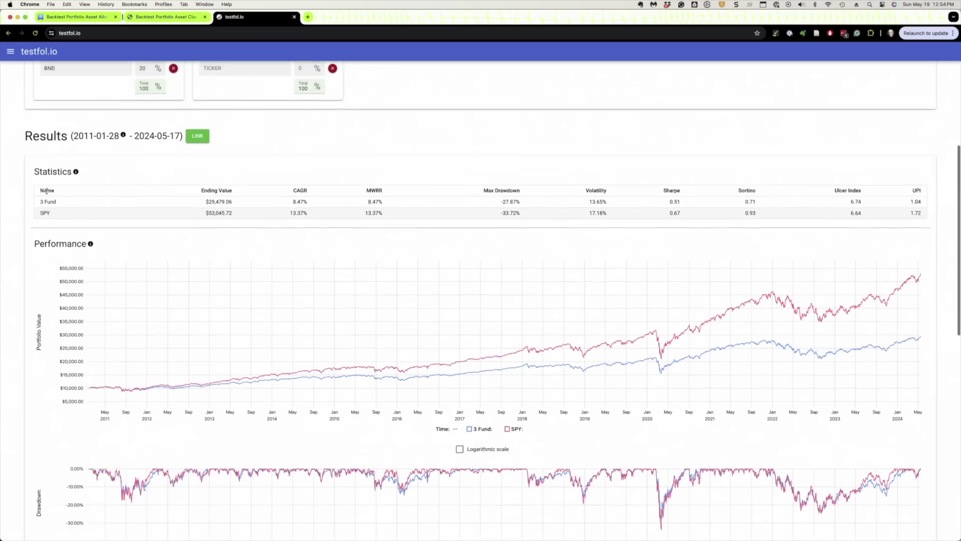
{"action": "double_click", "coordinate": [78, 221]}
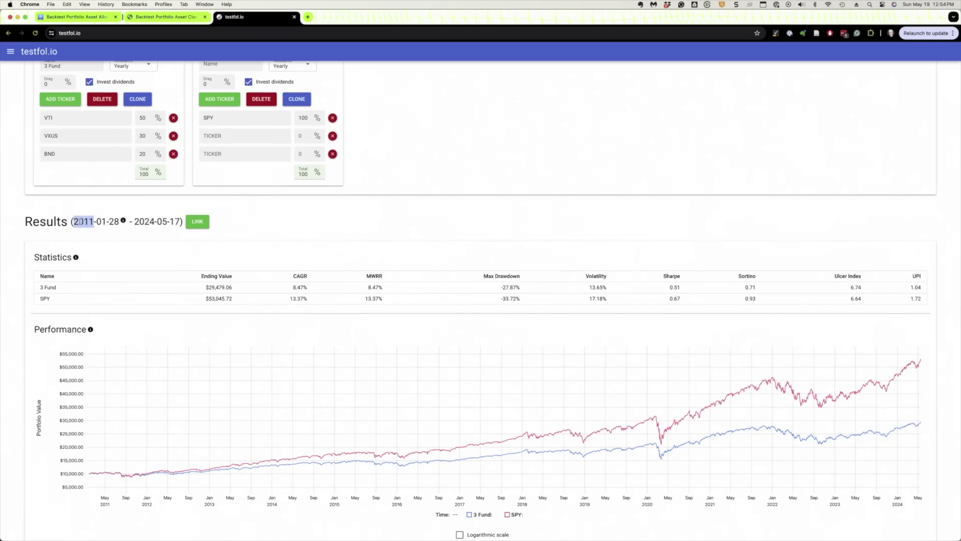
{"action": "mouse_move", "coordinate": [124, 222]}
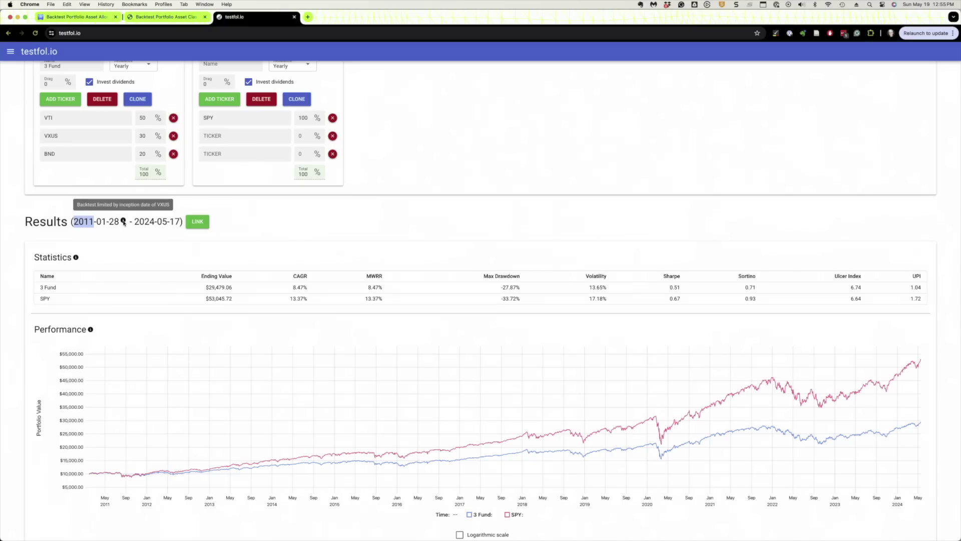
{"action": "scroll", "coordinate": [129, 268], "scroll_direction": "down", "scroll_amount": 3}
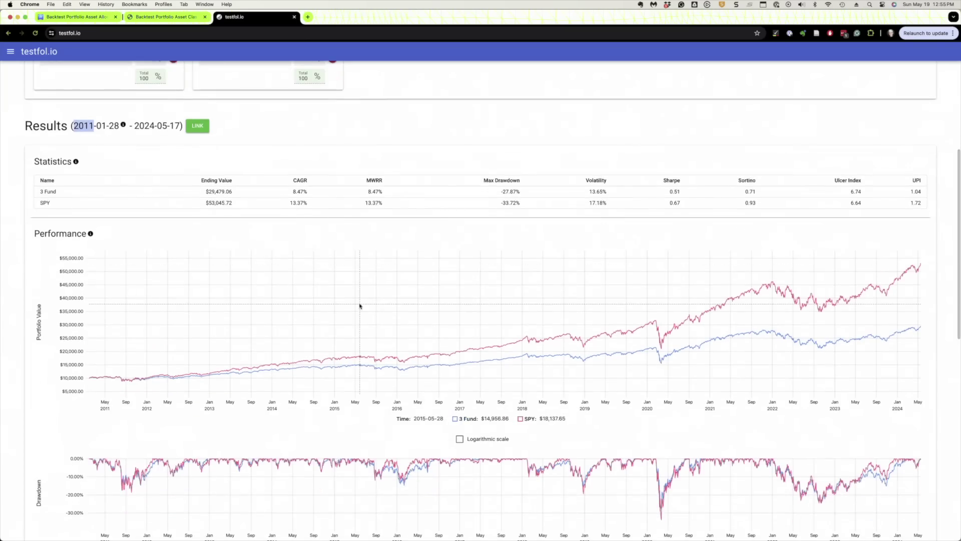
{"action": "scroll", "coordinate": [359, 305], "scroll_direction": "down", "scroll_amount": 8}
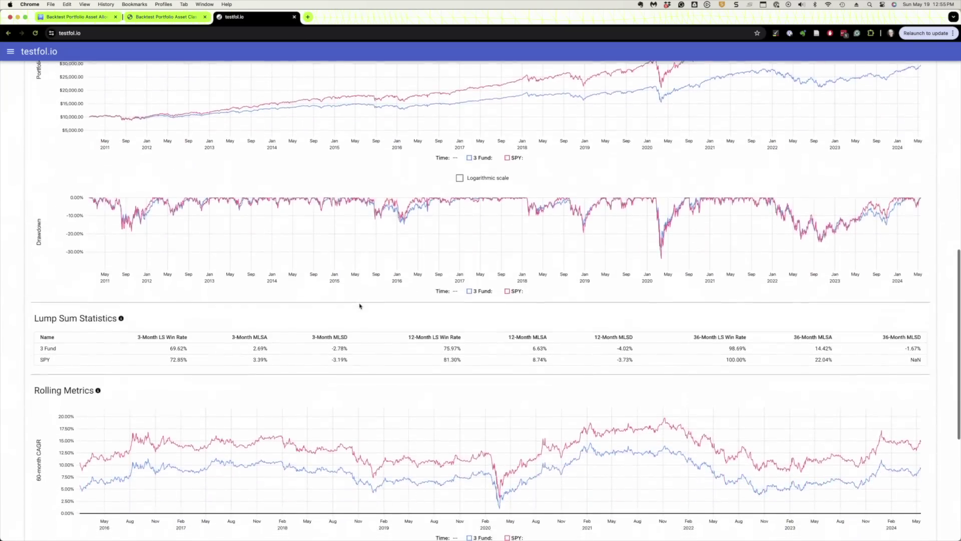
{"action": "scroll", "coordinate": [360, 306], "scroll_direction": "down", "scroll_amount": 6}
{"action": "scroll", "coordinate": [359, 306], "scroll_direction": "up", "scroll_amount": 6}
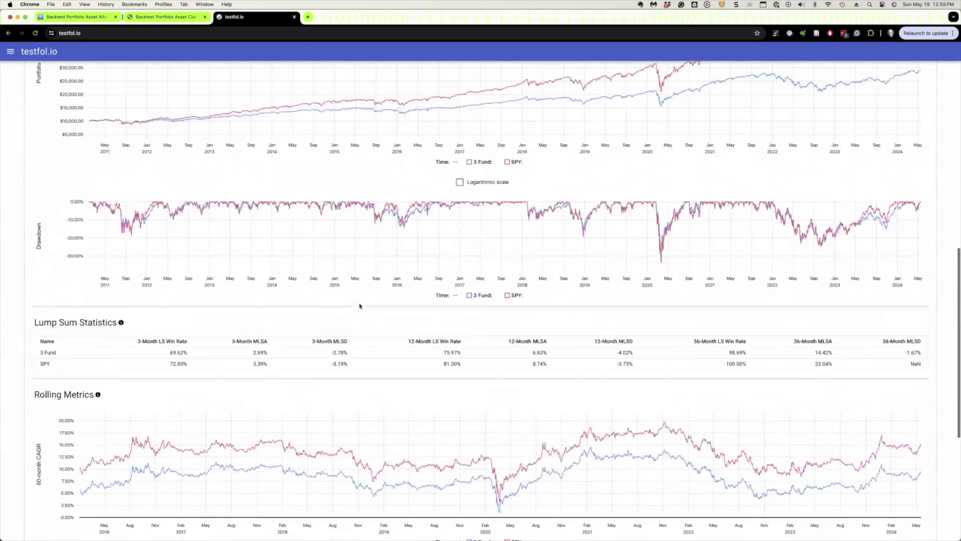
{"action": "scroll", "coordinate": [359, 306], "scroll_direction": "up", "scroll_amount": 10}
{"action": "scroll", "coordinate": [360, 306], "scroll_direction": "down", "scroll_amount": 5}
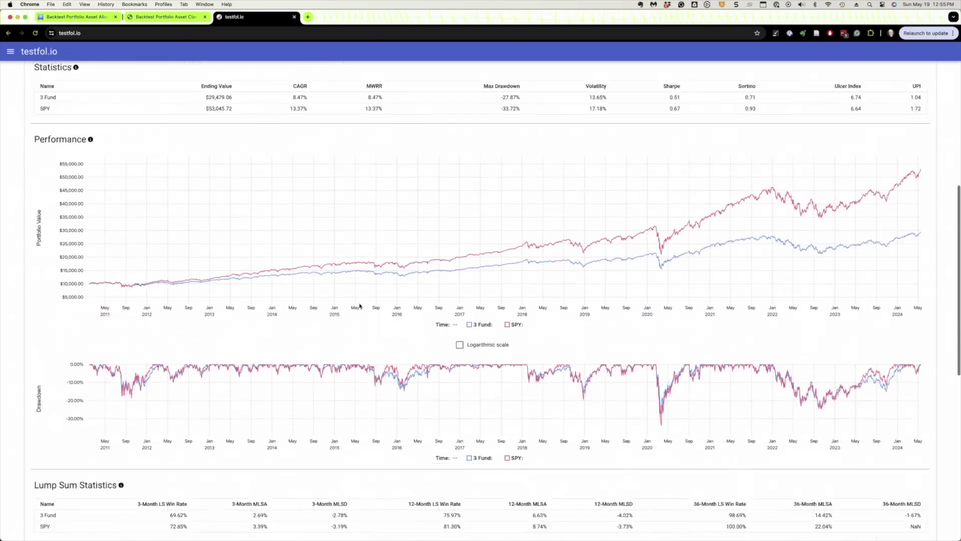
{"action": "scroll", "coordinate": [360, 306], "scroll_direction": "down", "scroll_amount": 13}
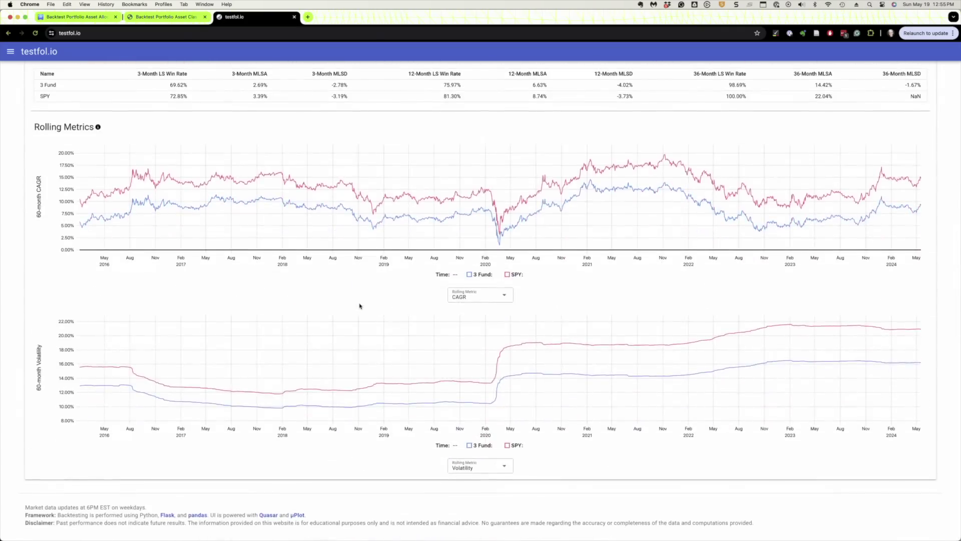
{"action": "scroll", "coordinate": [359, 306], "scroll_direction": "up", "scroll_amount": 20}
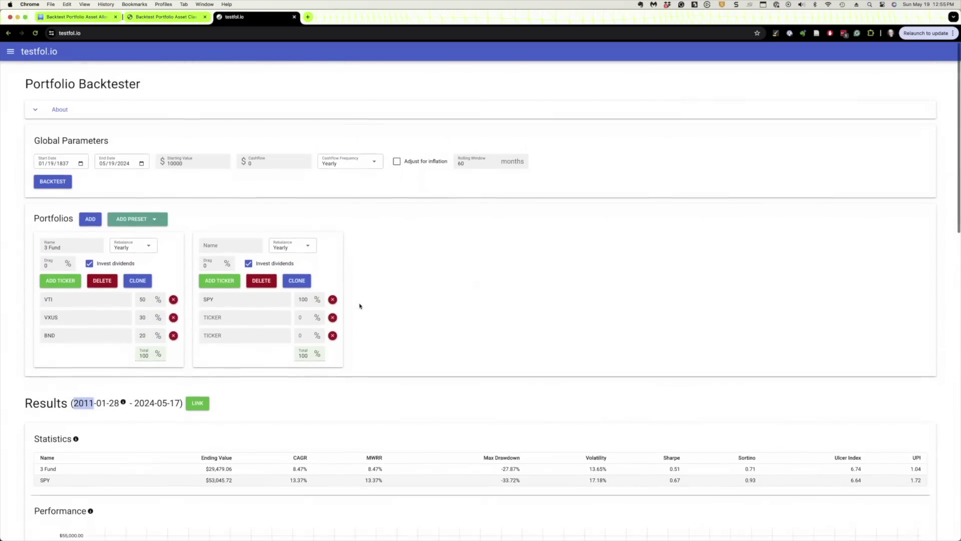